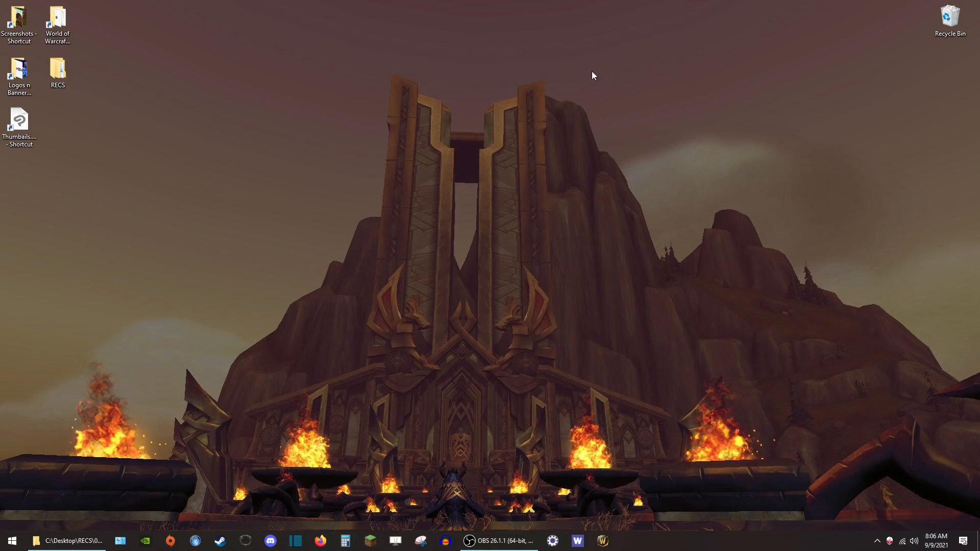
# - Open the RECS folder from the desktop and move its window clear of the desktop shortcuts
pyautogui.click(71, 36)
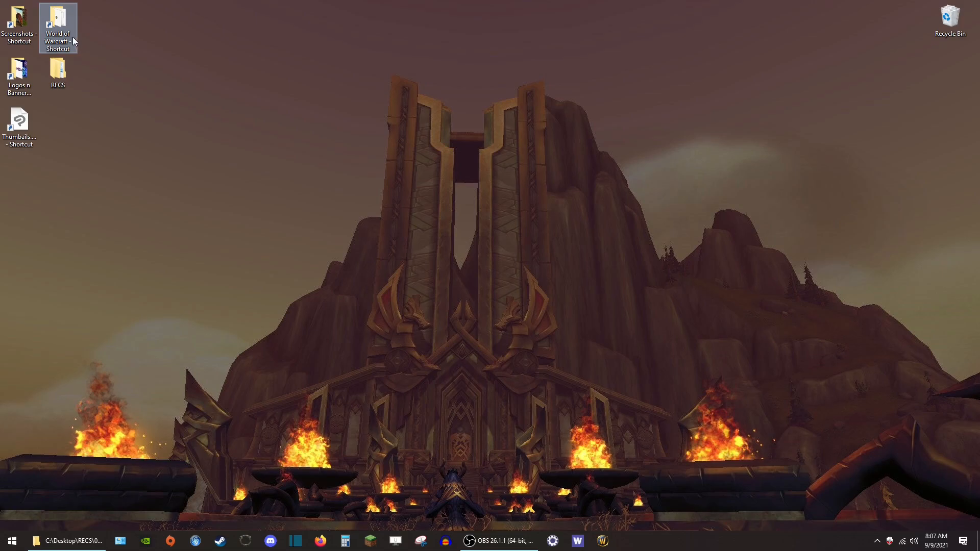
pyautogui.click(104, 142)
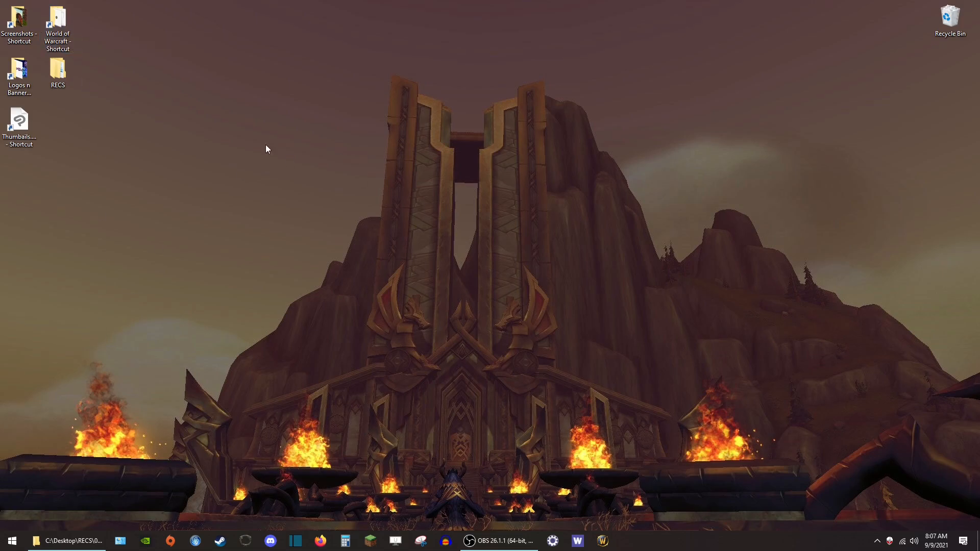
pyautogui.doubleClick(69, 75)
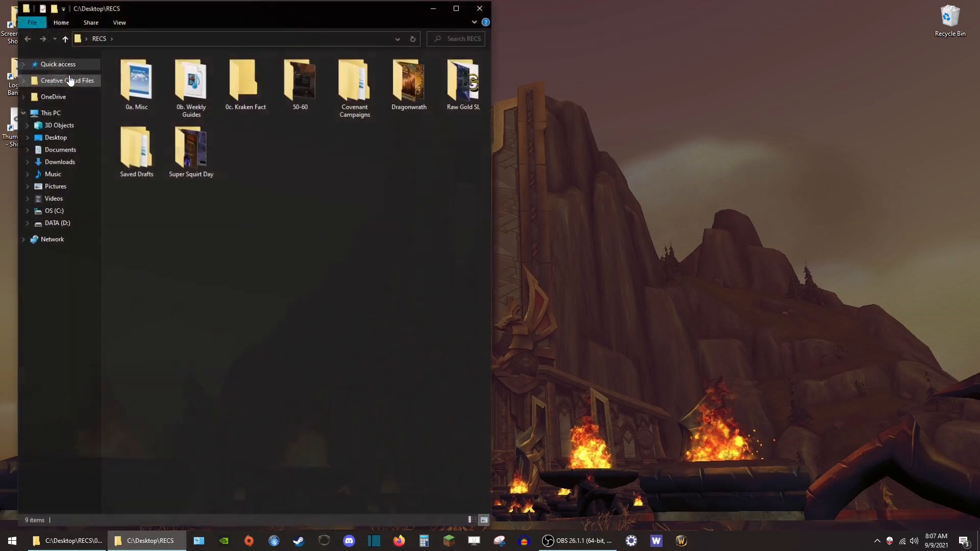
pyautogui.moveTo(274, 9); pyautogui.dragTo(563, 24)
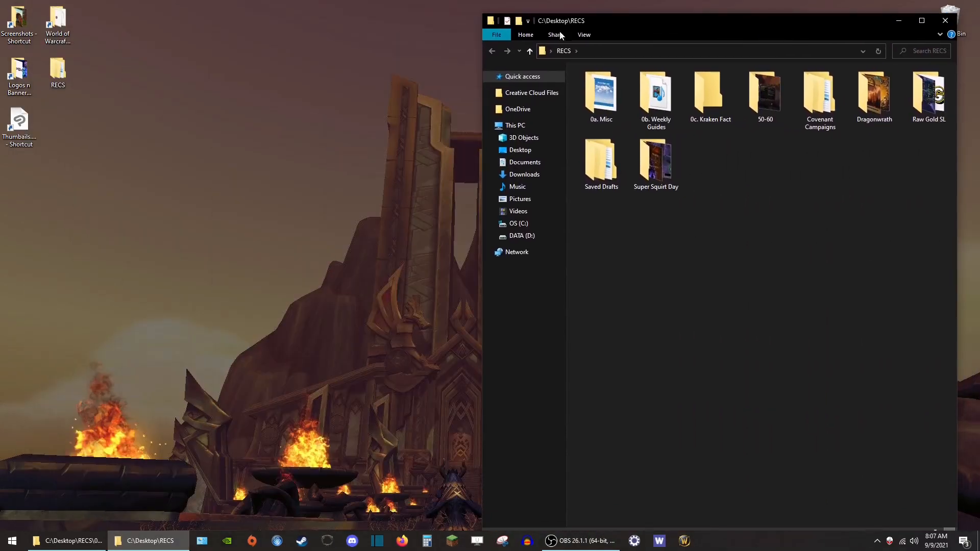
# - Browse to the Program Files (x86) folder on the OS (C:) drive
pyautogui.click(526, 223)
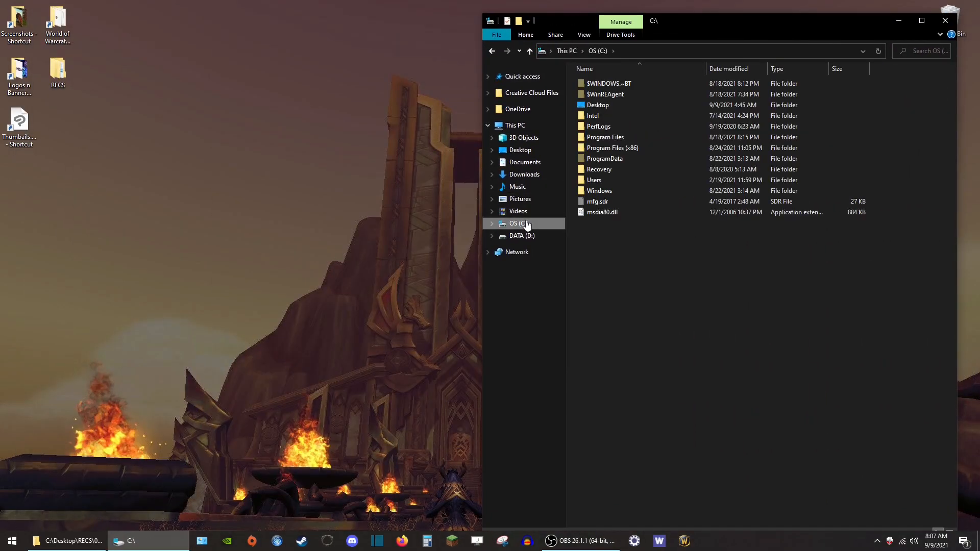
pyautogui.click(526, 240)
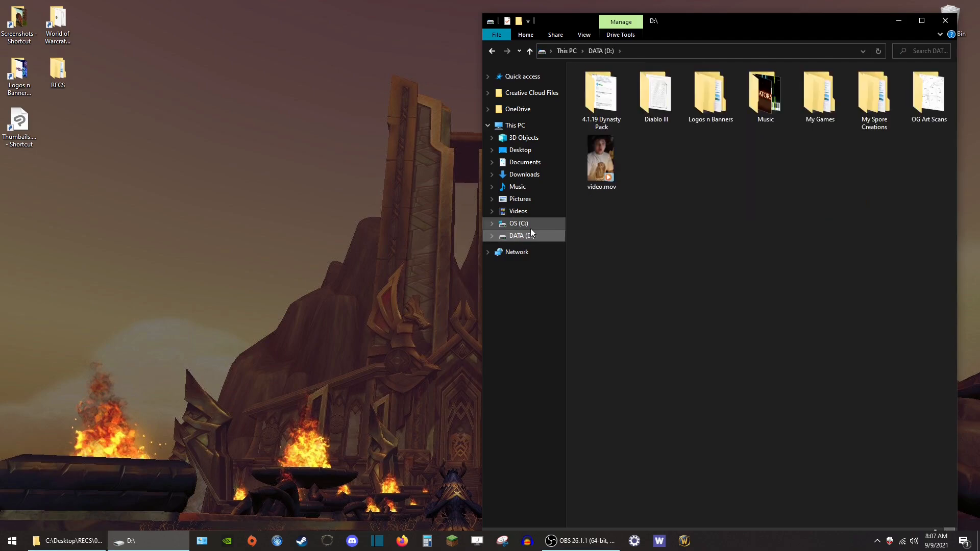
pyautogui.click(536, 223)
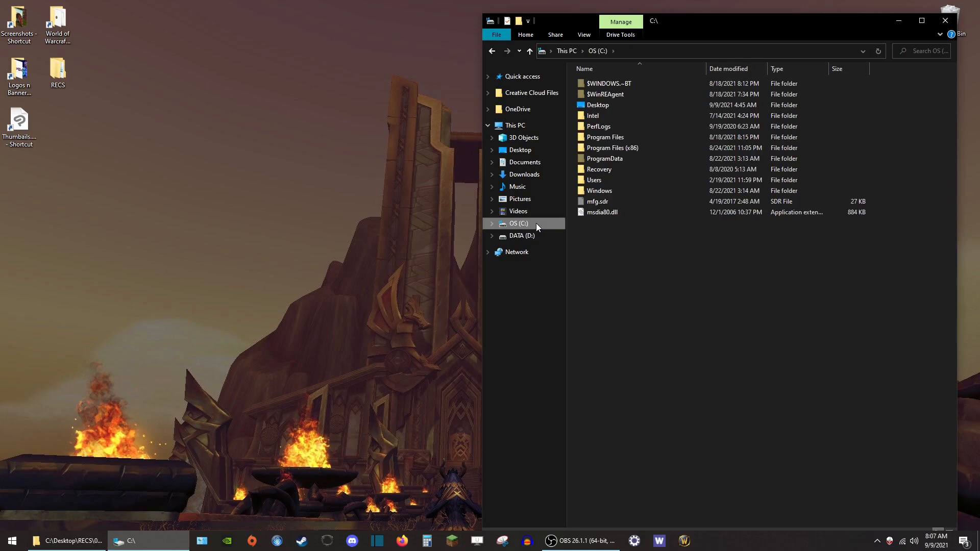
pyautogui.click(605, 147)
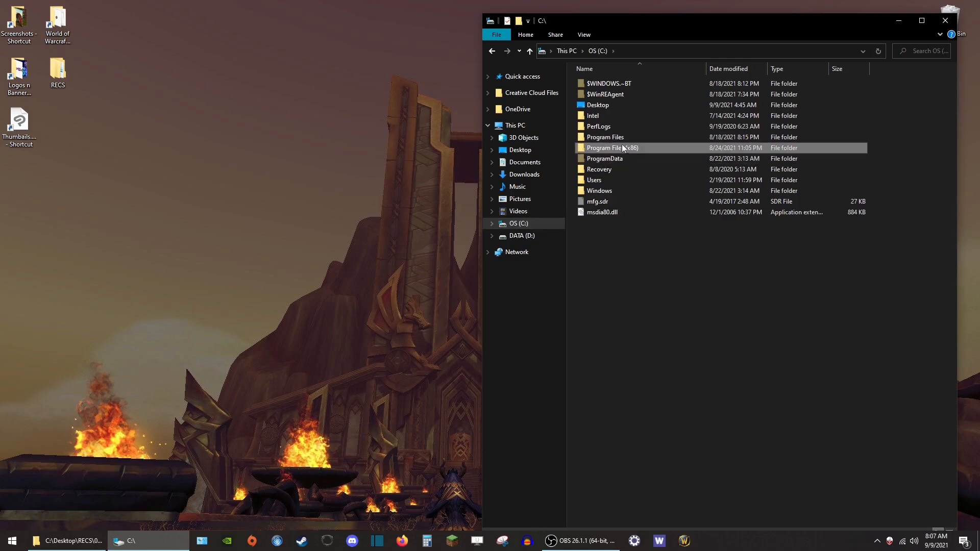
pyautogui.doubleClick(648, 149)
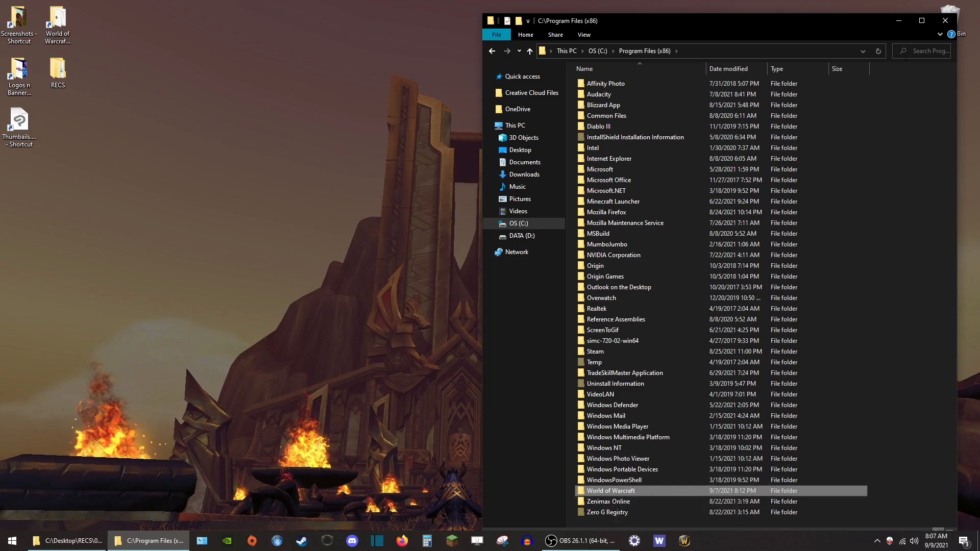
# - Open the World of Warcraft folder and go into its _retail_ subfolder
pyautogui.click(914, 53)
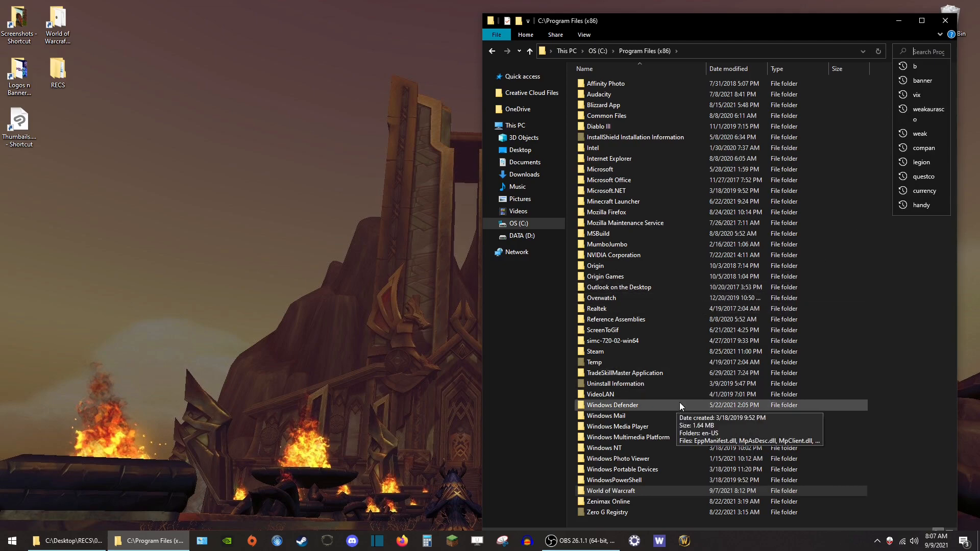
pyautogui.doubleClick(604, 488)
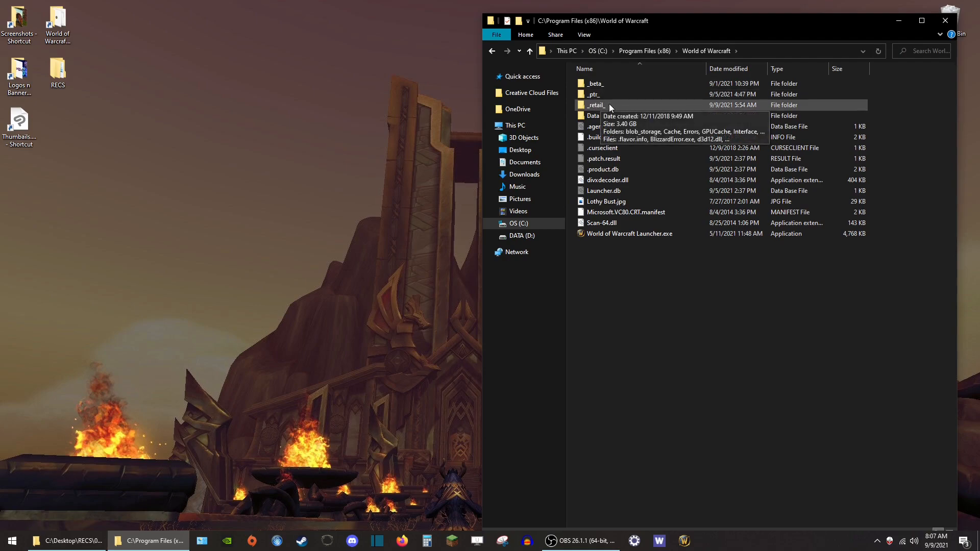
pyautogui.doubleClick(596, 105)
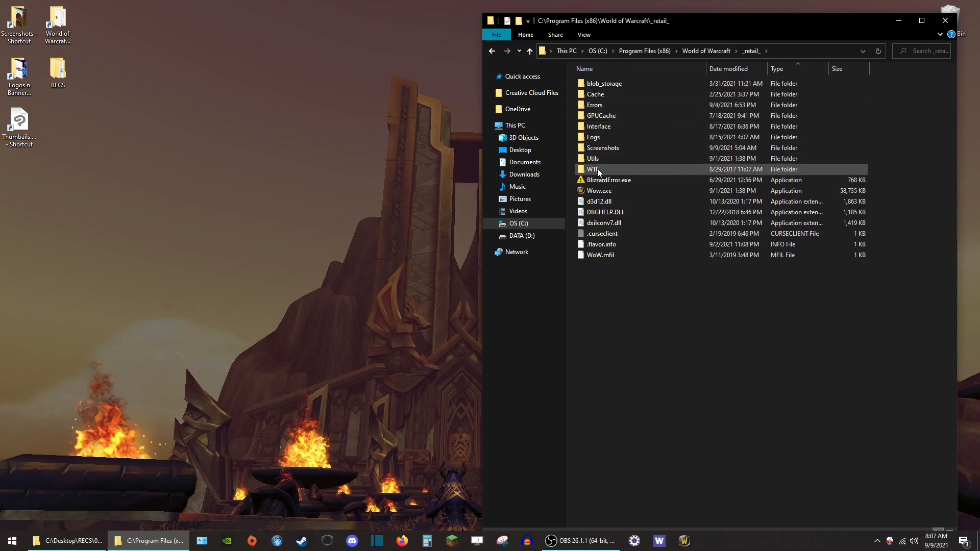
# - Look inside the WTF folder and return to the _retail_ folder
pyautogui.moveTo(670, 173)
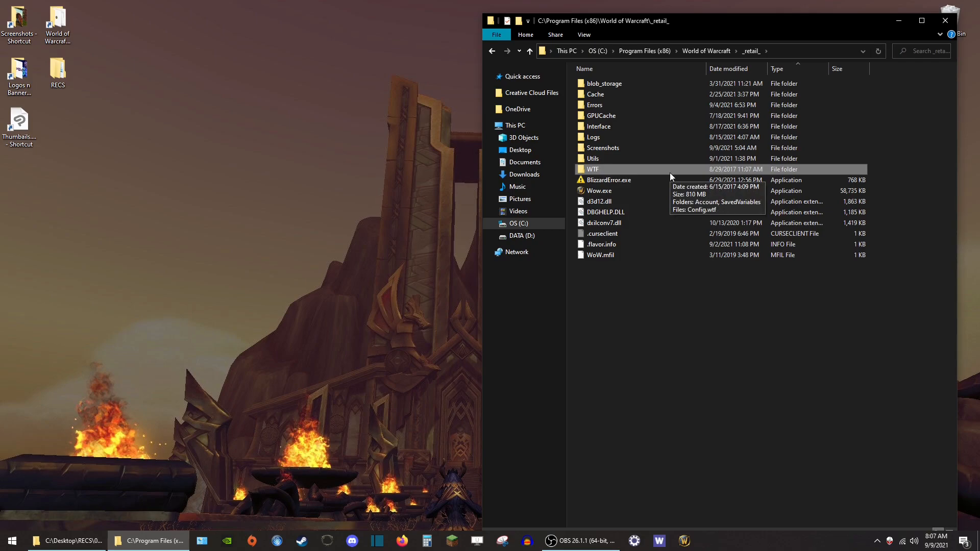
pyautogui.click(597, 171)
pyautogui.click(616, 180)
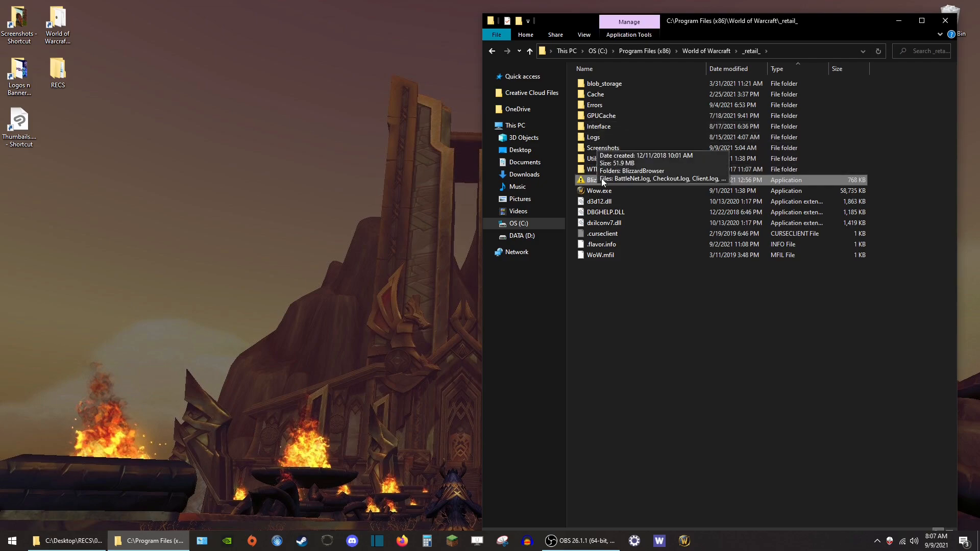
pyautogui.click(605, 168)
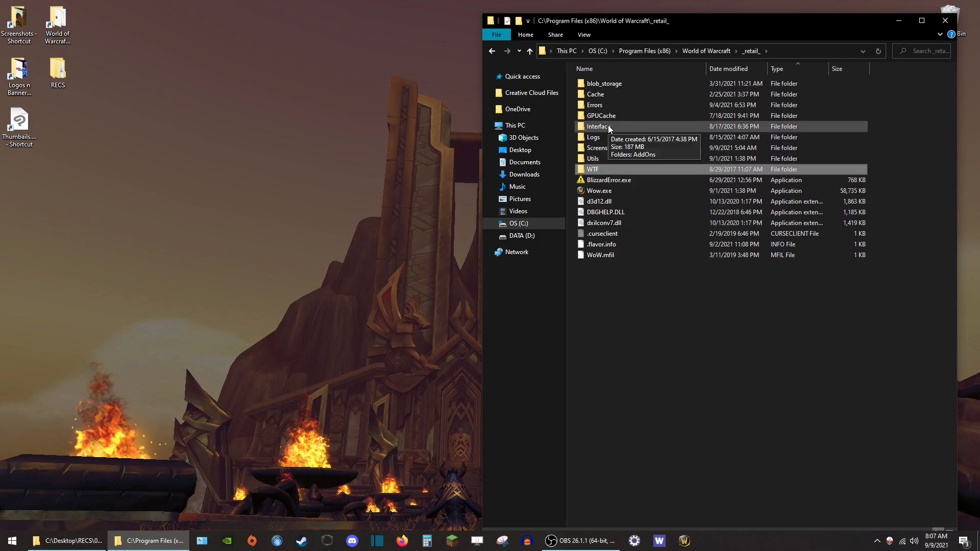
pyautogui.doubleClick(595, 171)
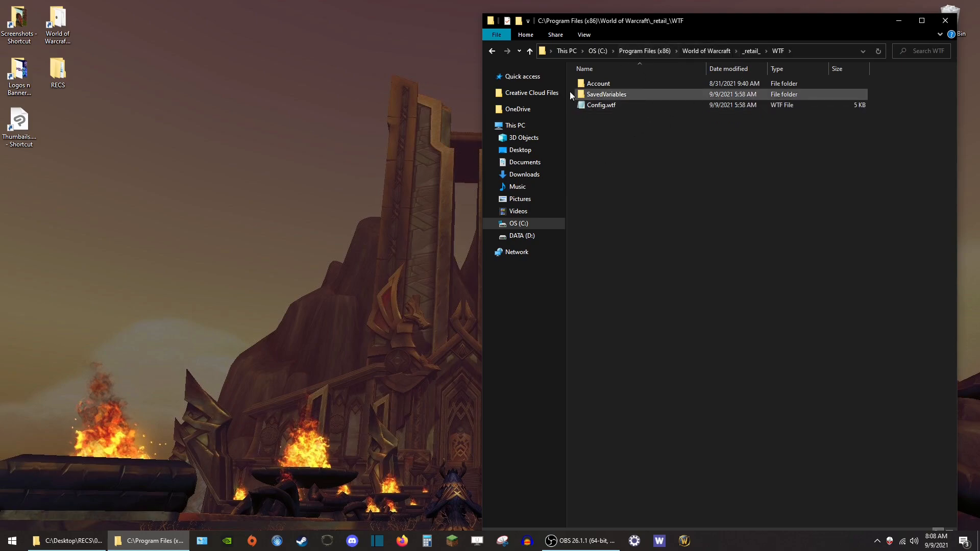
pyautogui.click(491, 50)
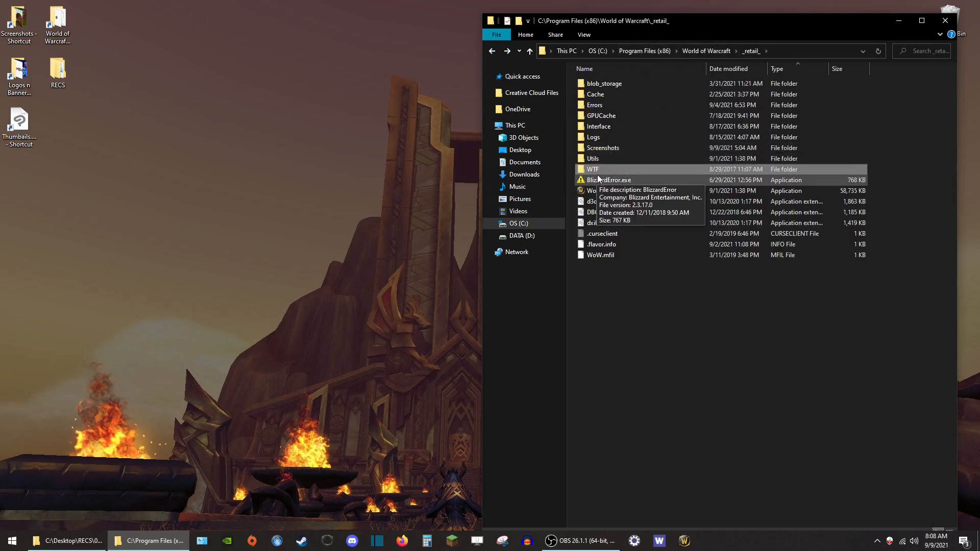
pyautogui.rightClick(623, 167)
pyautogui.click(497, 342)
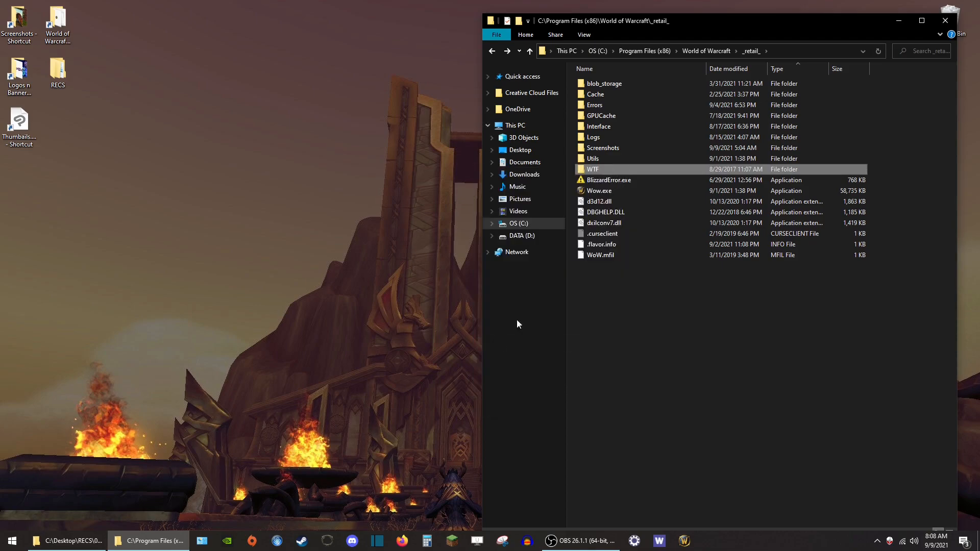
# - Shift the folder window slightly upward and open the Account folder inside WTF
pyautogui.moveTo(601, 170)
pyautogui.moveTo(715, 23); pyautogui.dragTo(714, 14)
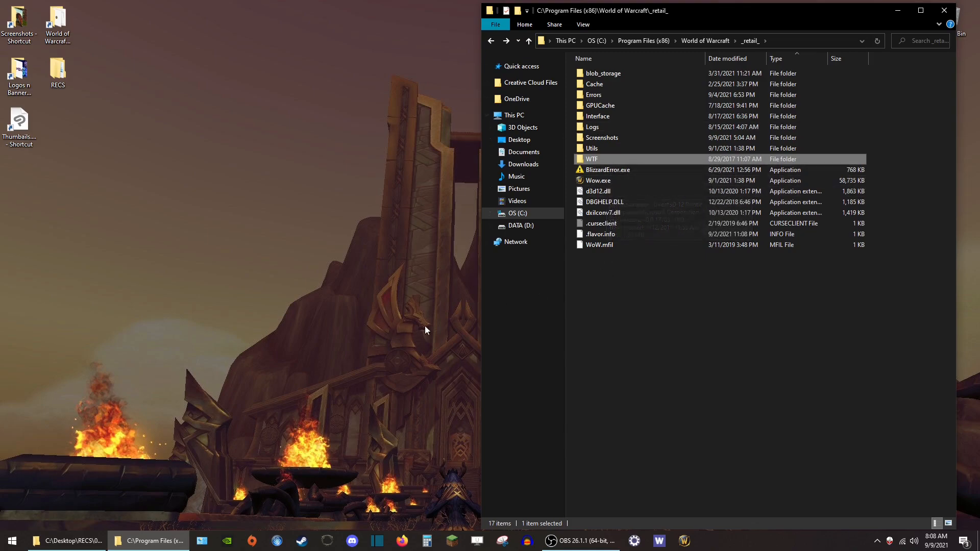
pyautogui.doubleClick(626, 162)
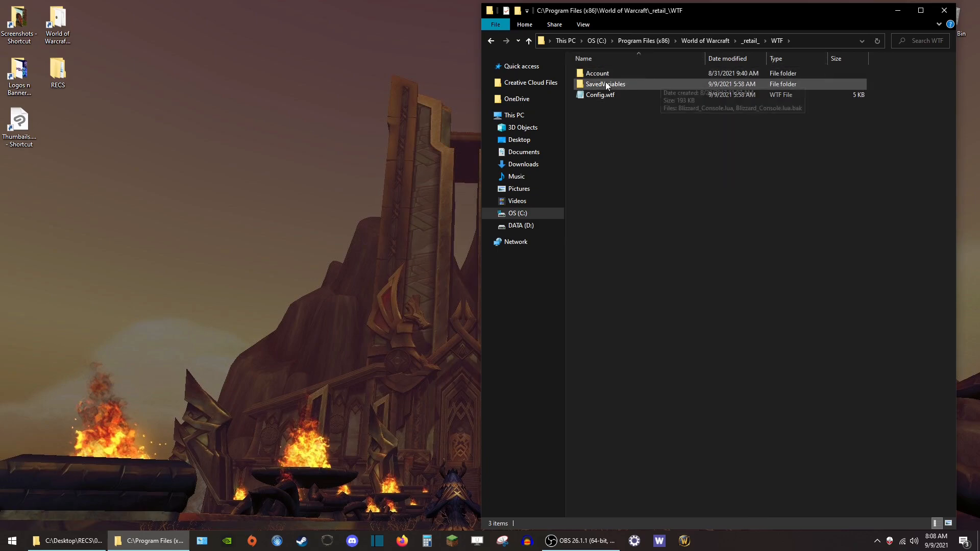
pyautogui.click(492, 41)
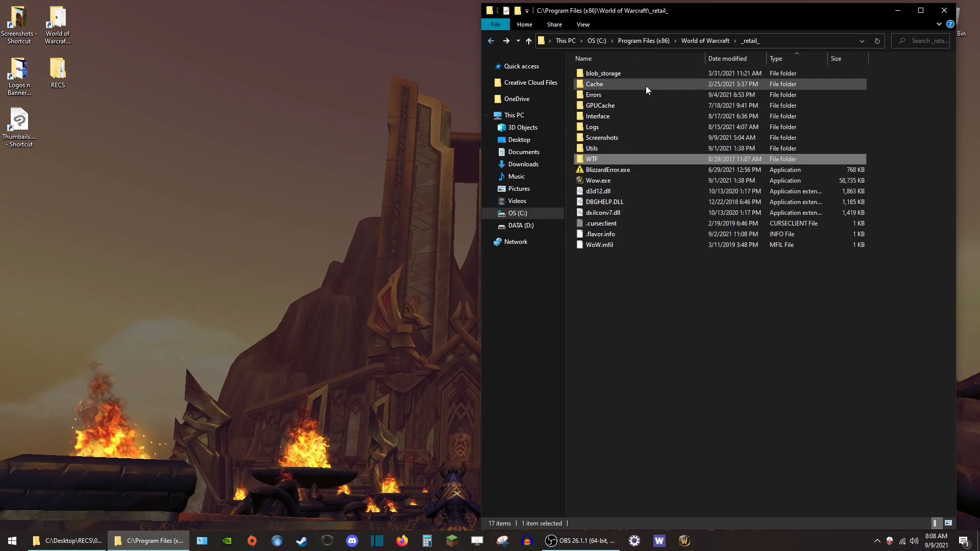
pyautogui.doubleClick(602, 159)
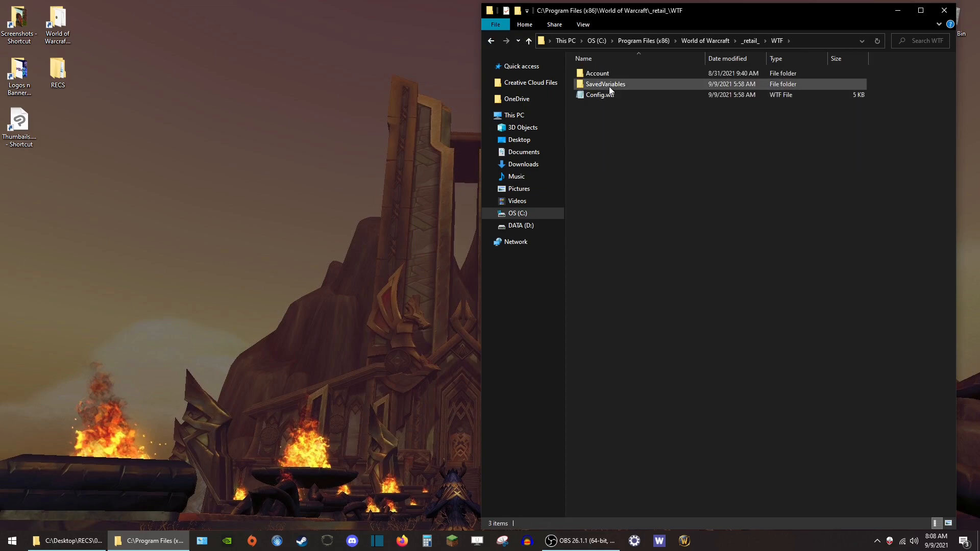
pyautogui.doubleClick(607, 73)
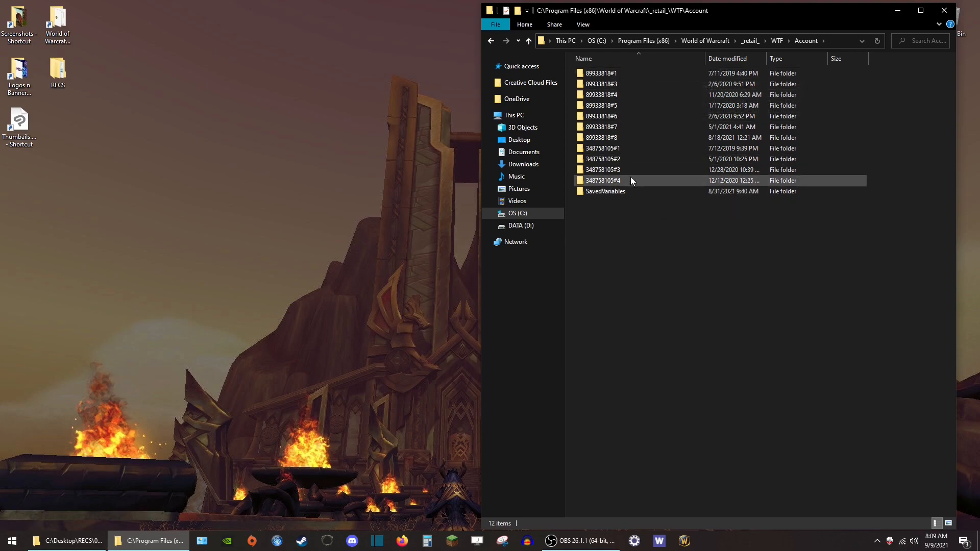
# - Examine the numbered account folders inside the Account folder, comparing the two number groups and their # suffixes
pyautogui.click(632, 73)
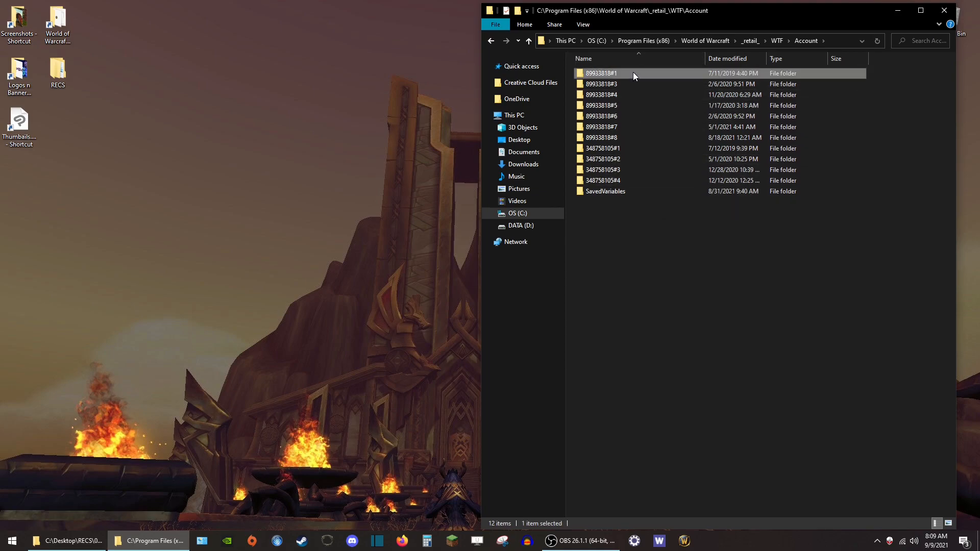
pyautogui.click(617, 136)
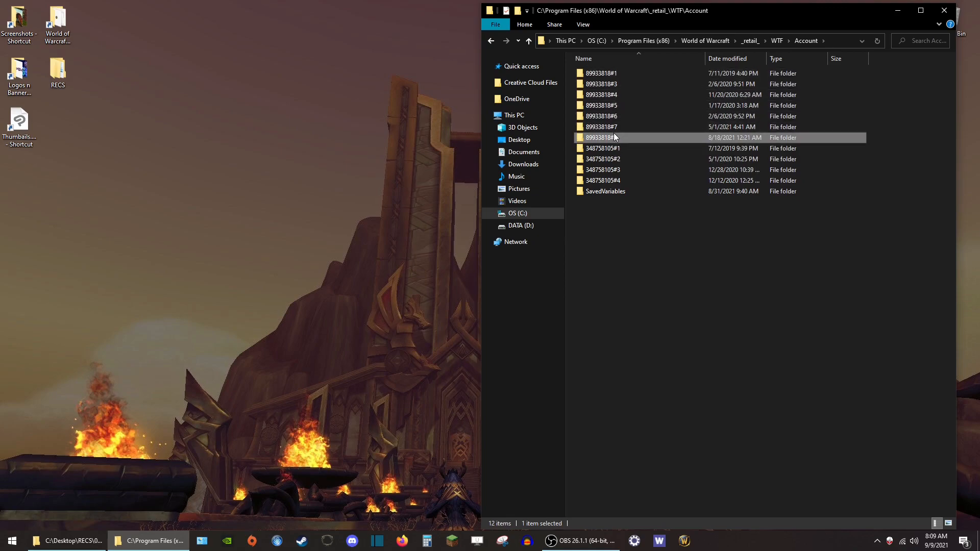
pyautogui.click(622, 182)
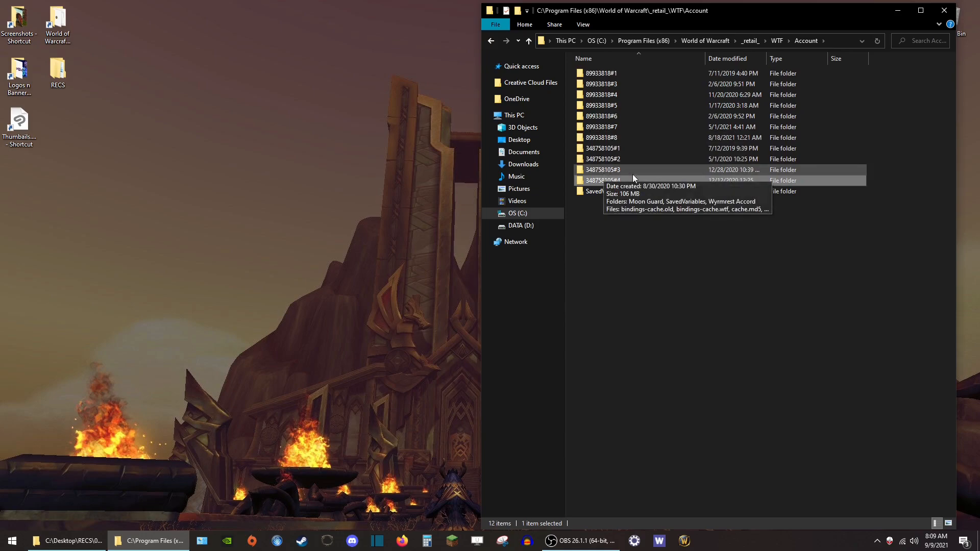
pyautogui.click(639, 182)
pyautogui.click(659, 208)
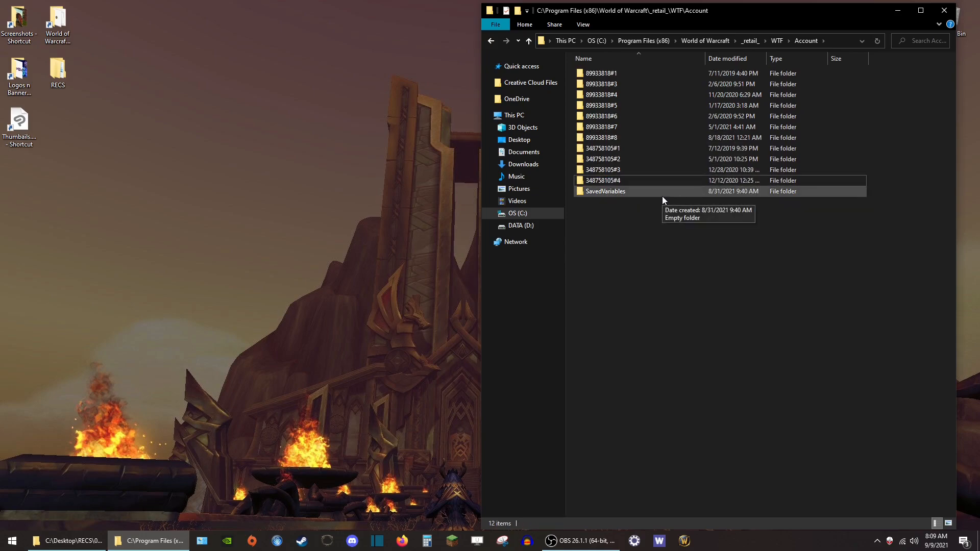
pyautogui.click(644, 75)
pyautogui.click(628, 136)
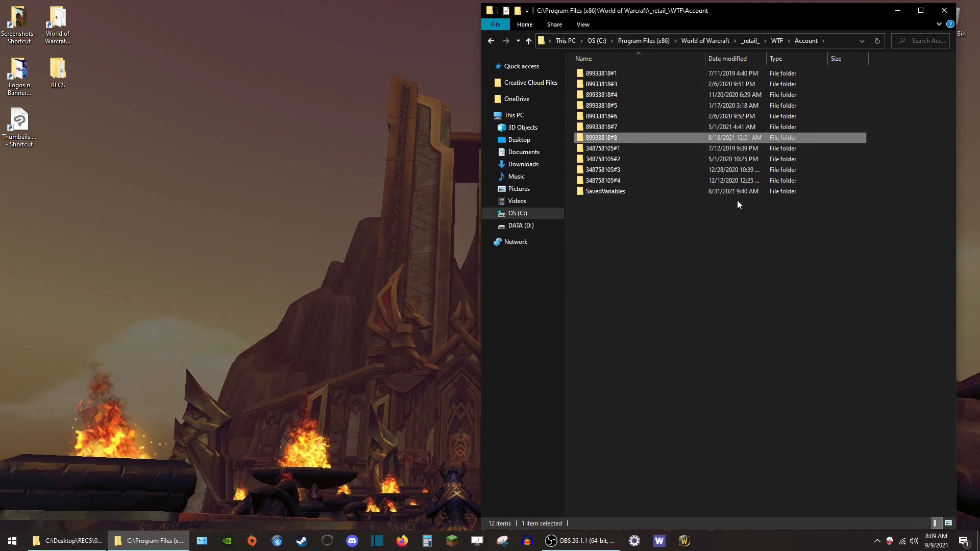
pyautogui.click(619, 73)
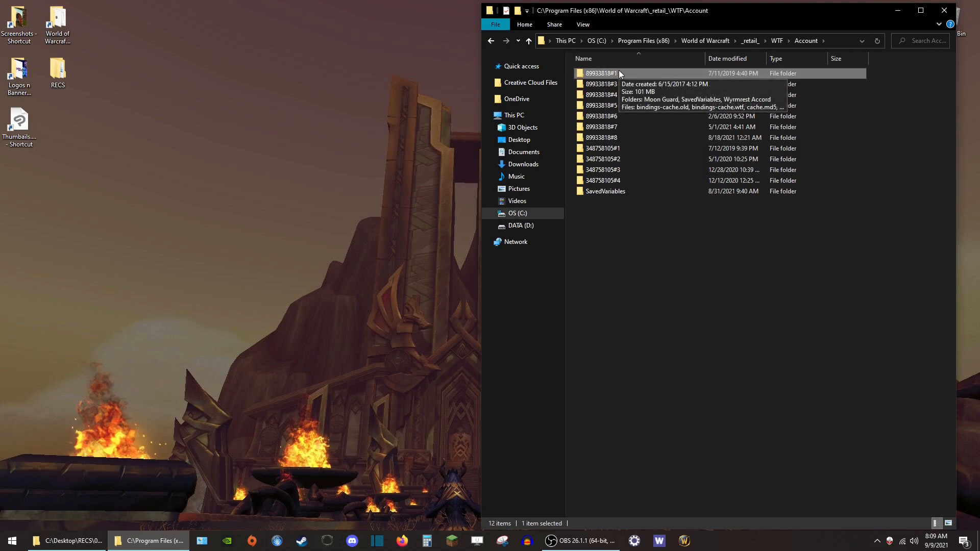
pyautogui.click(618, 93)
pyautogui.click(617, 105)
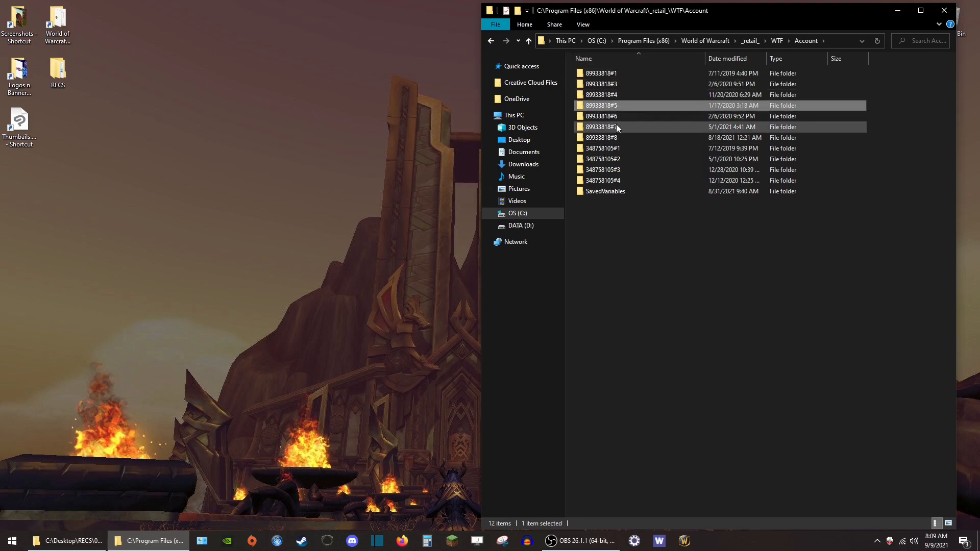
pyautogui.click(619, 127)
pyautogui.click(619, 136)
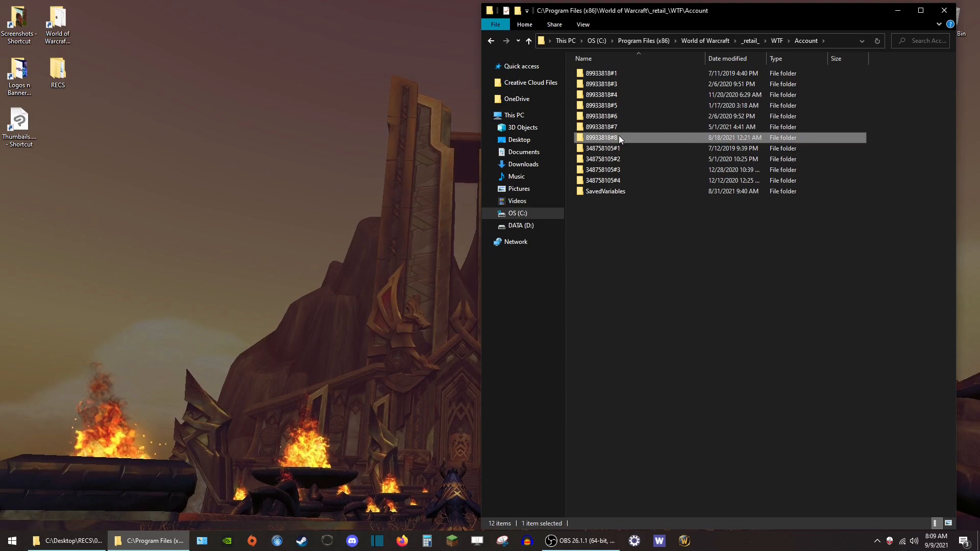
pyautogui.click(633, 76)
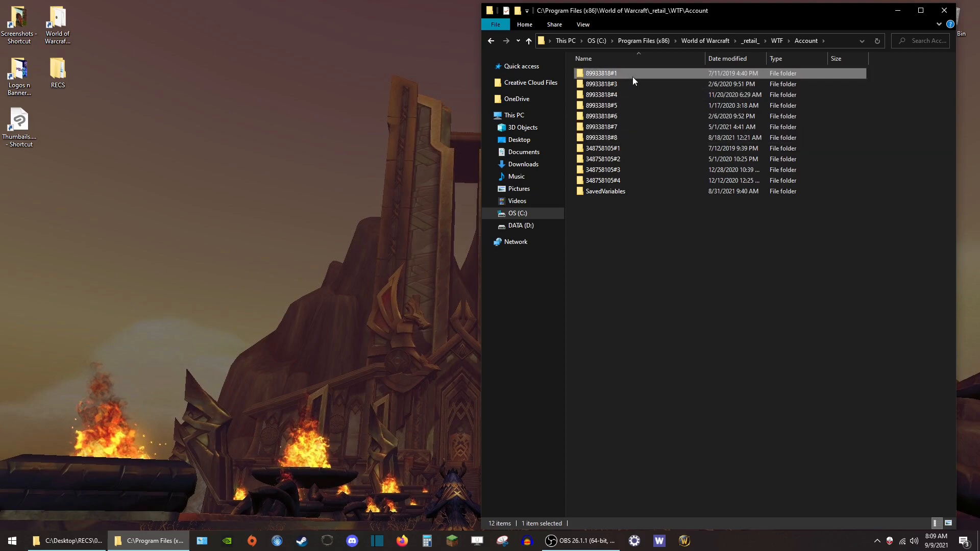
pyautogui.click(629, 84)
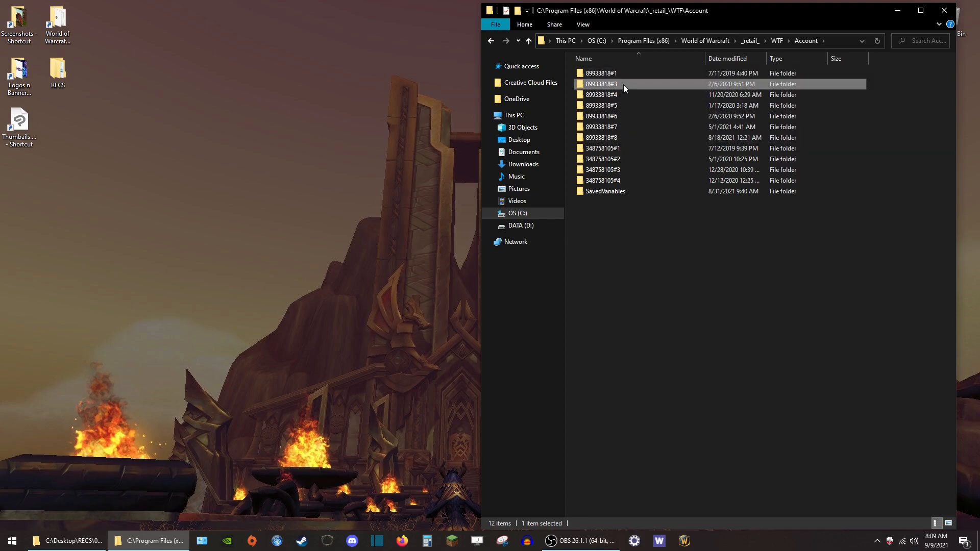
pyautogui.moveTo(620, 82)
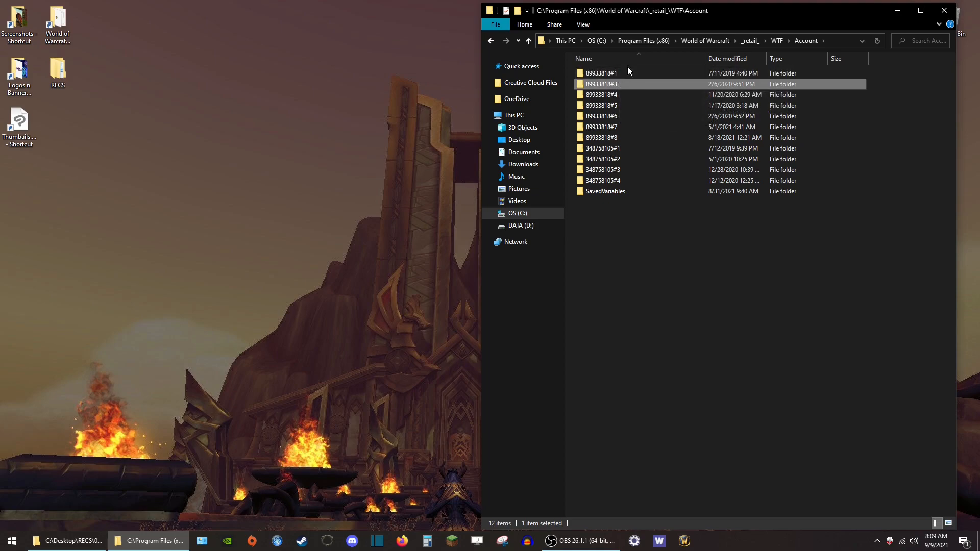
pyautogui.click(632, 98)
pyautogui.moveTo(637, 90)
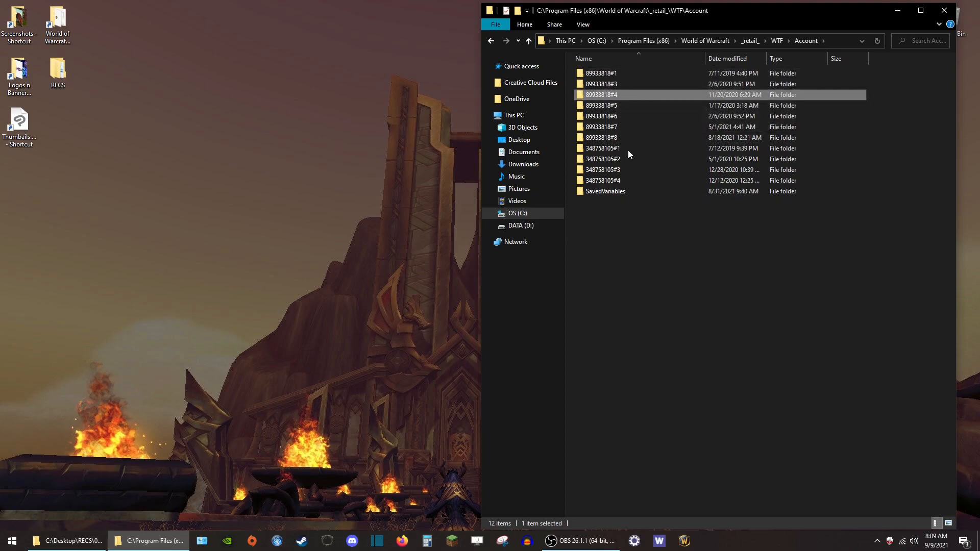
# - Open the first number group's #1 account folder, view the character folders under Moon Guard, and return to the account folder
pyautogui.doubleClick(623, 73)
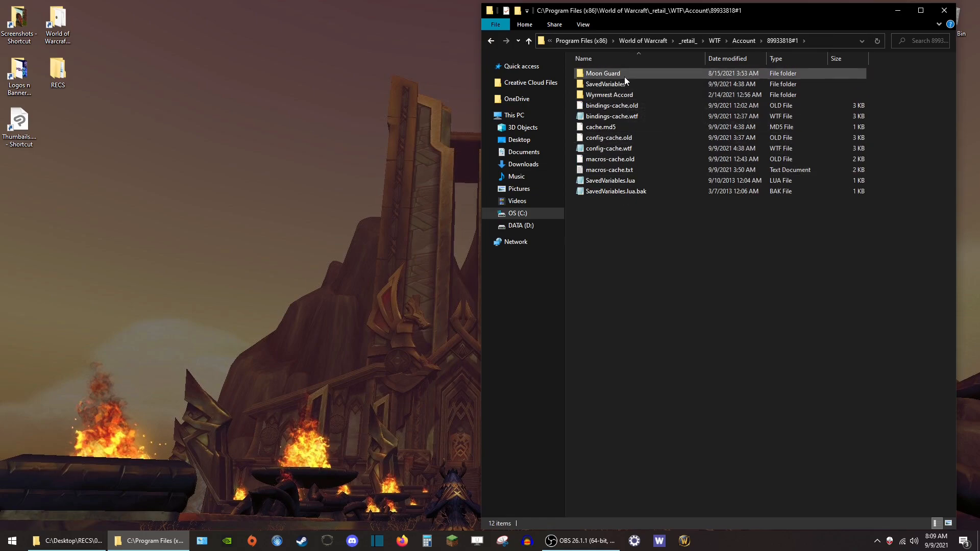
pyautogui.click(623, 95)
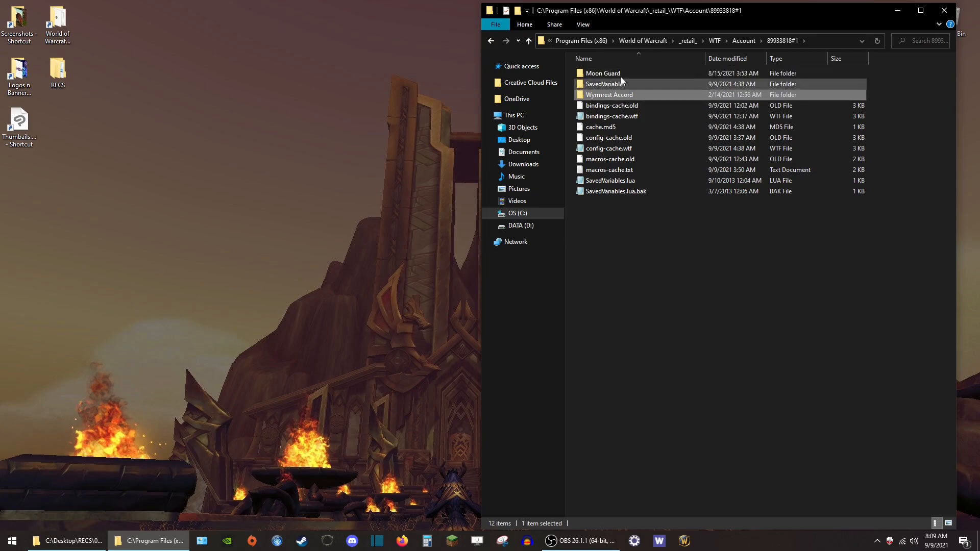
pyautogui.doubleClick(620, 73)
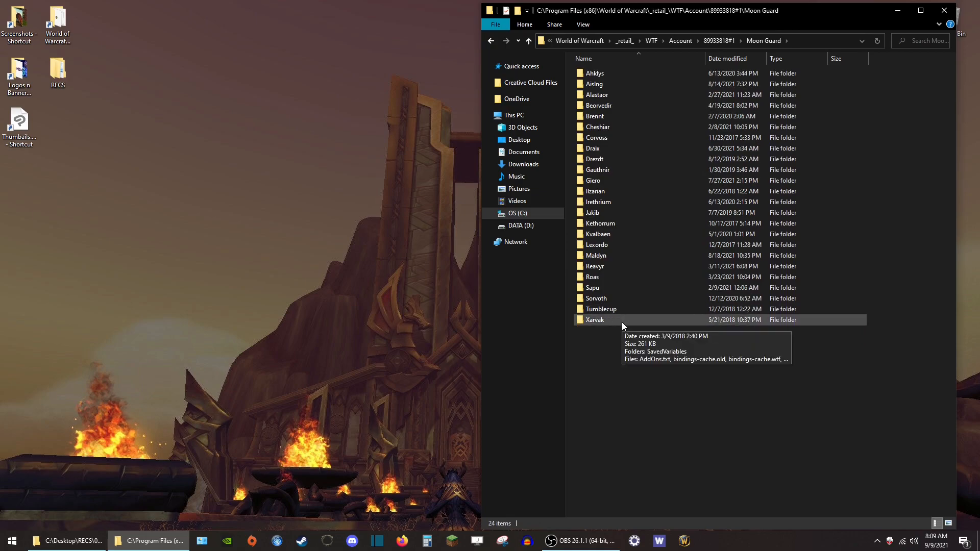
pyautogui.click(490, 40)
# - Browse the addon settings files in the #1 account's SavedVariables folder from start to end, and return to the account folder
pyautogui.click(639, 83)
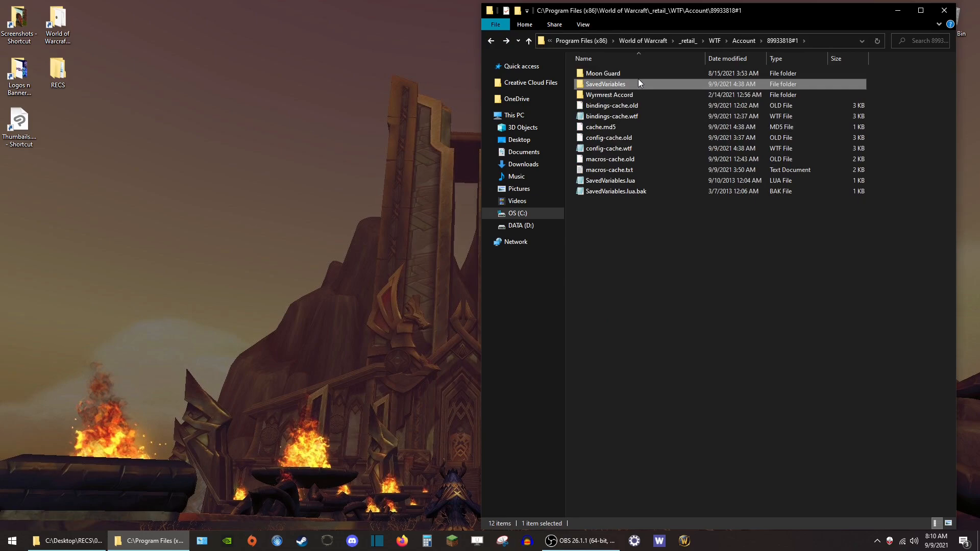
pyautogui.doubleClick(594, 83)
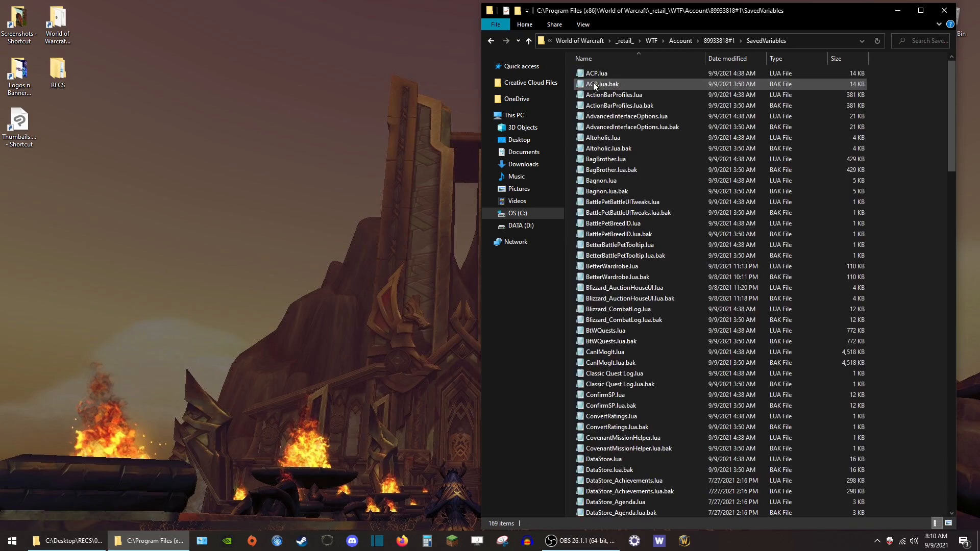
pyautogui.scroll(-20, 648, 163)
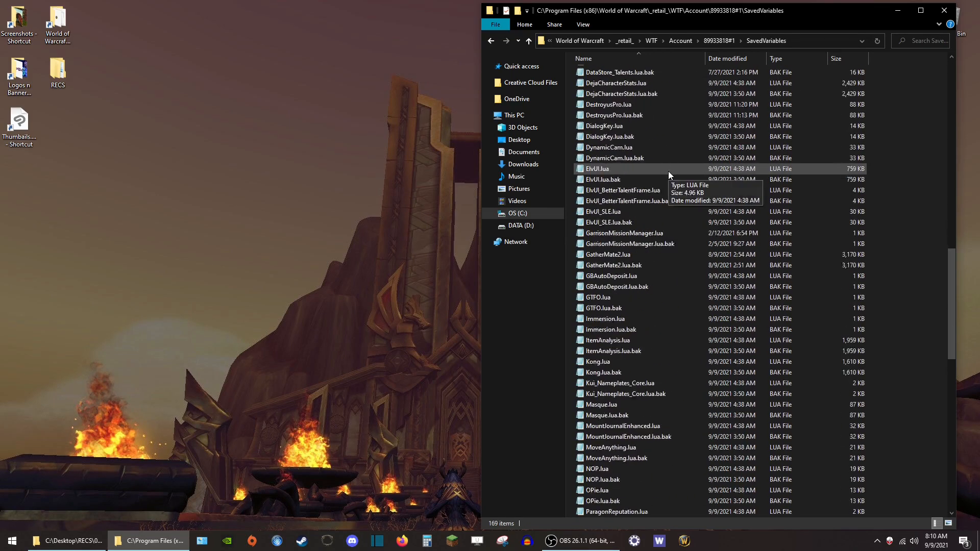
pyautogui.scroll(-20, 669, 172)
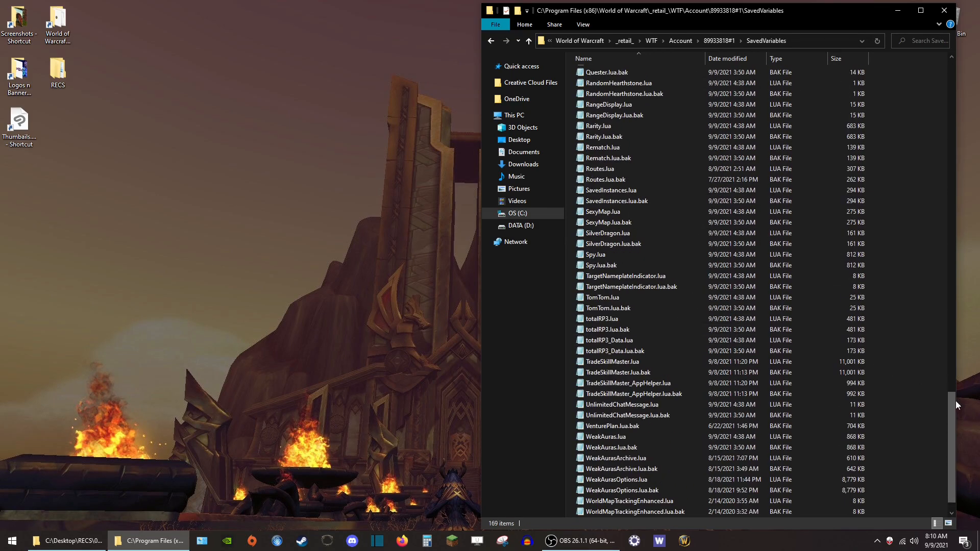
pyautogui.scroll(-1, 954, 401)
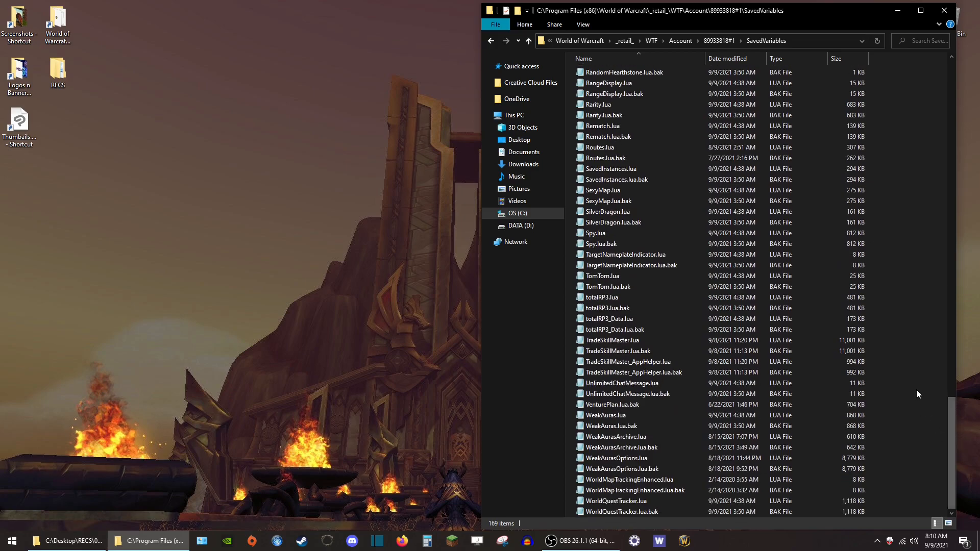
pyautogui.moveTo(953, 432); pyautogui.dragTo(963, 95)
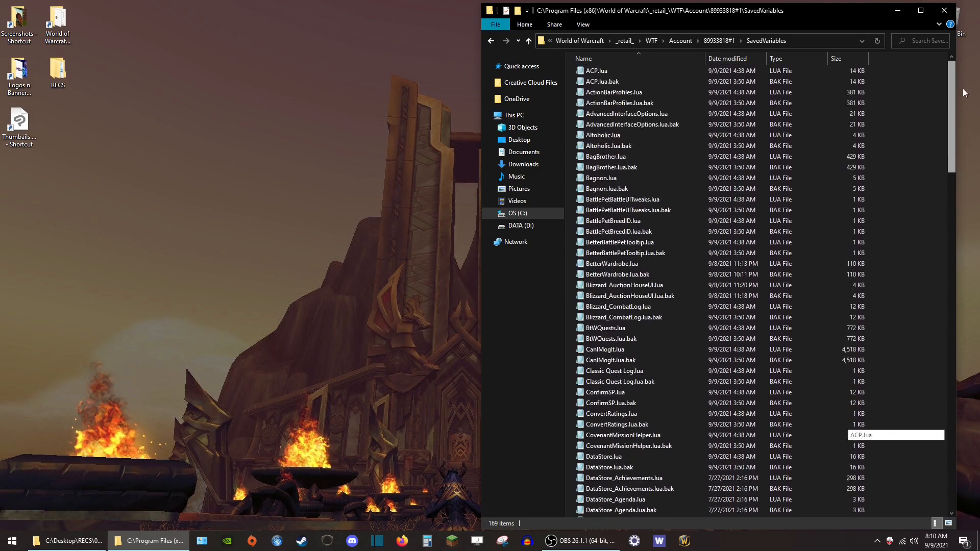
pyautogui.click(490, 40)
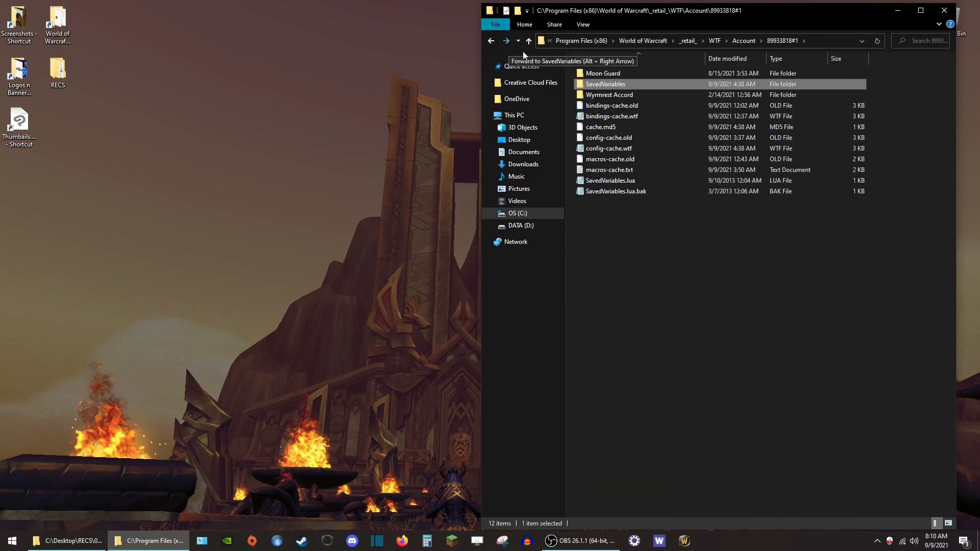
# - Review the individual character folders under the Moon Guard realm again and go back to the #1 account folder
pyautogui.doubleClick(608, 72)
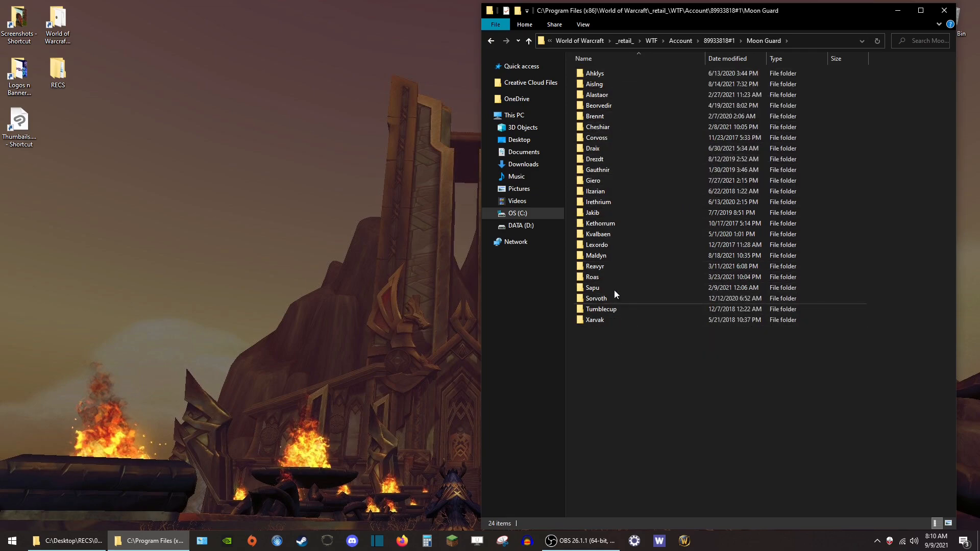
pyautogui.click(613, 240)
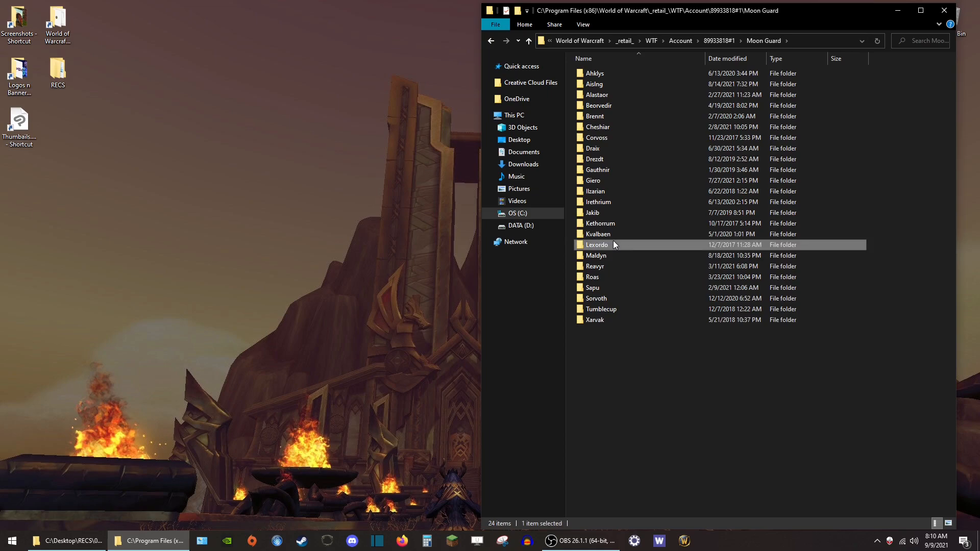
pyautogui.press('F2')
pyautogui.click(489, 40)
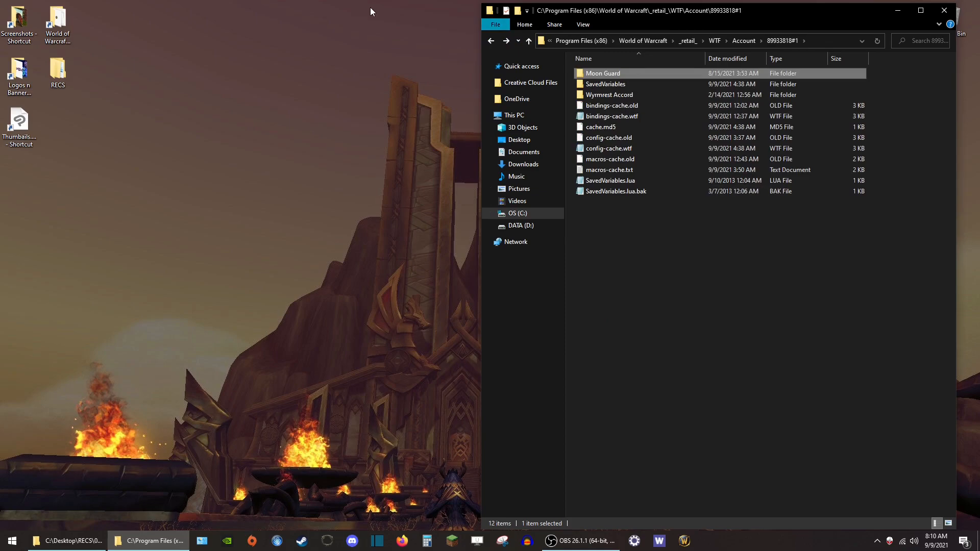
# - Select all contents of the #1 account folder, look inside the same group's #3 folder, and return to Account
pyautogui.click(675, 236)
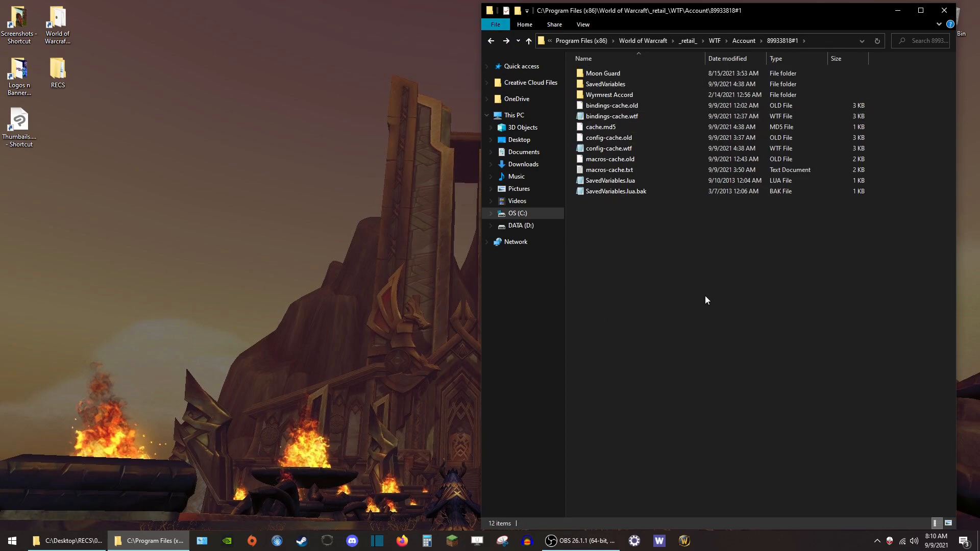
pyautogui.moveTo(629, 271); pyautogui.dragTo(608, 69)
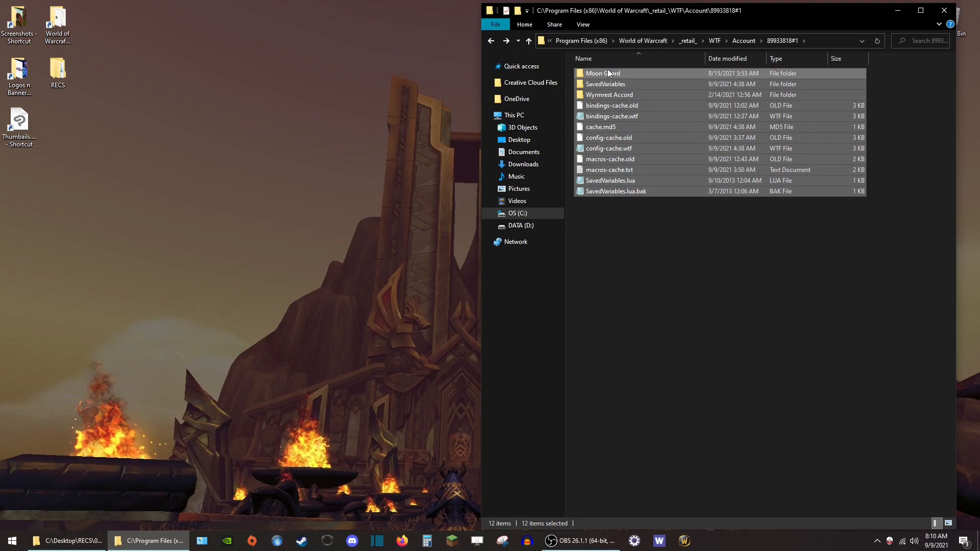
pyautogui.rightClick(605, 73)
pyautogui.click(486, 179)
pyautogui.hotkey('alt', 'Up')
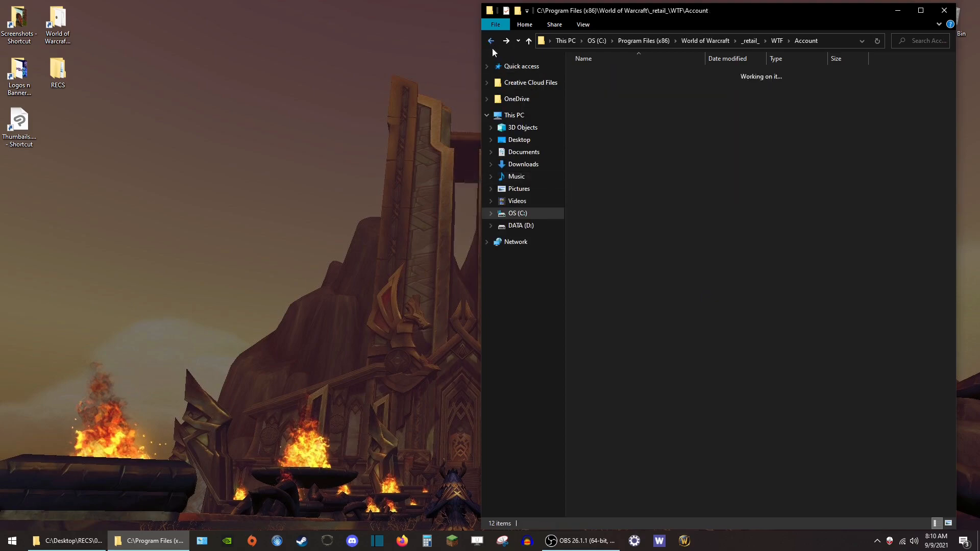
pyautogui.doubleClick(601, 88)
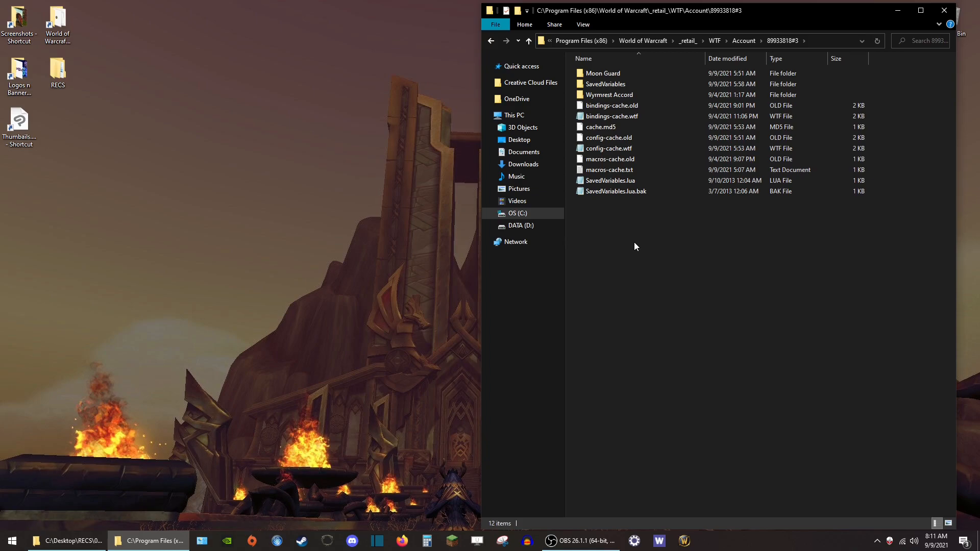
pyautogui.click(488, 41)
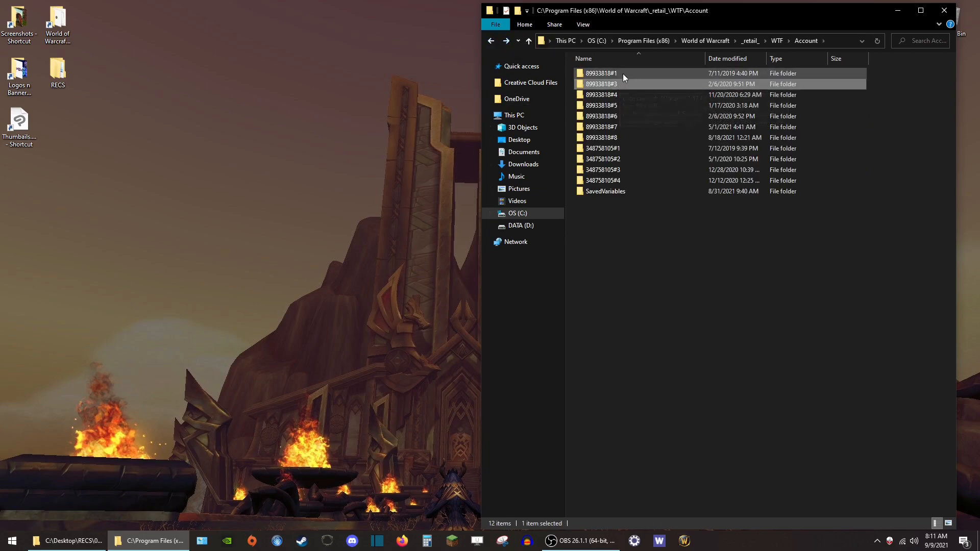
# - Reopen SavedVariables inside the #1 account folder, read through its addon files, and return to the account folder
pyautogui.doubleClick(623, 73)
pyautogui.doubleClick(626, 83)
pyautogui.scroll(-1, 642, 206)
pyautogui.scroll(-20, 642, 207)
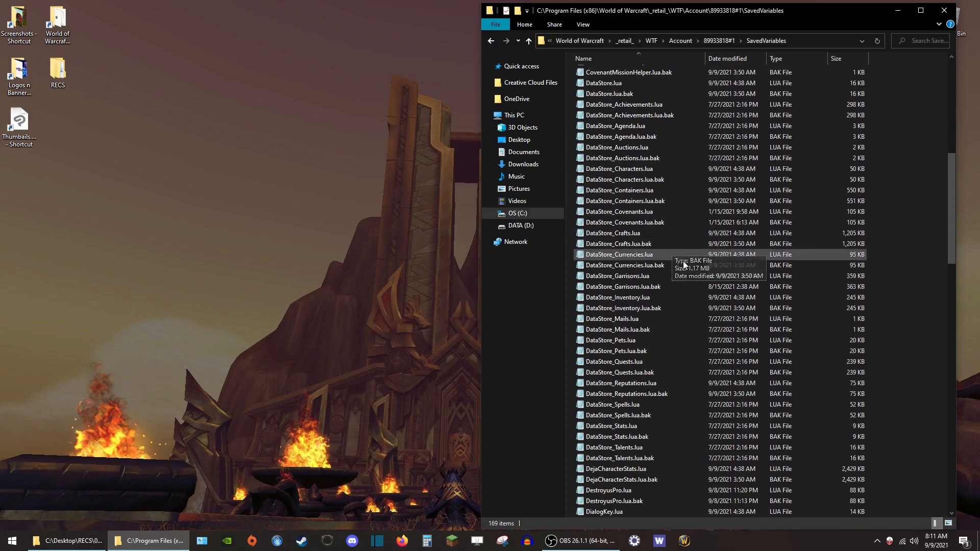
pyautogui.scroll(-8, 637, 187)
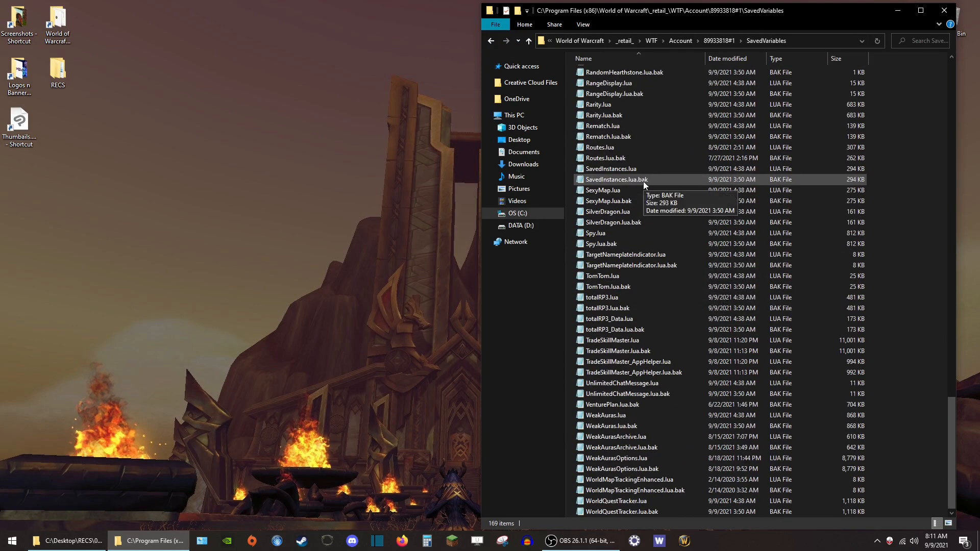
pyautogui.click(492, 41)
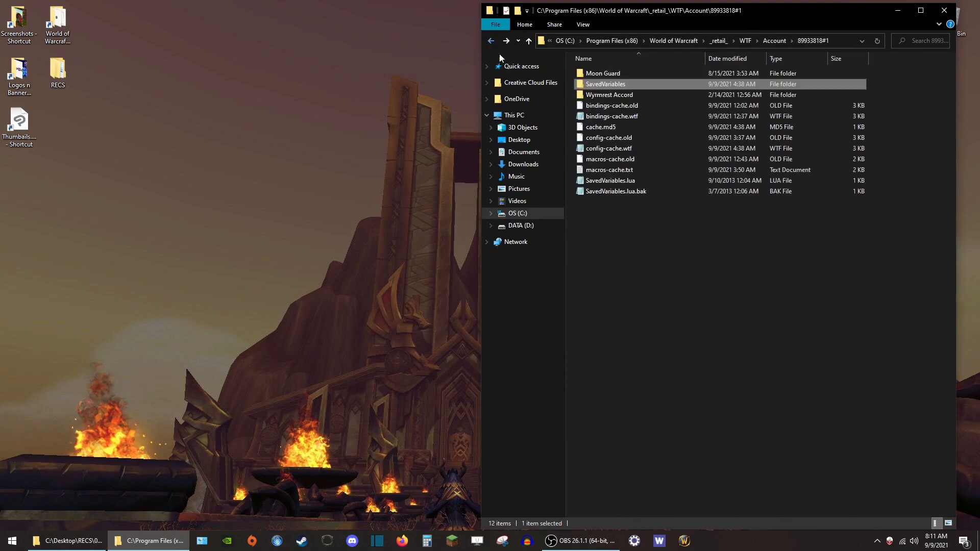
# - Locate the totalRP3.lua and totalRP3_Data.lua files in the #1 account's SavedVariables folder, and go back to the account folder
pyautogui.doubleClick(607, 86)
pyautogui.scroll(-12, 648, 255)
pyautogui.scroll(-20, 657, 313)
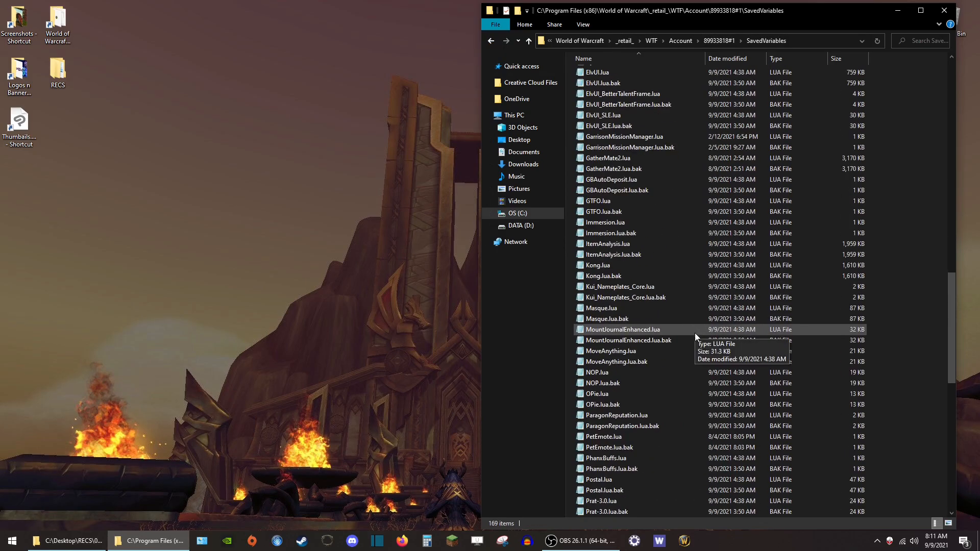
pyautogui.scroll(-1, 696, 353)
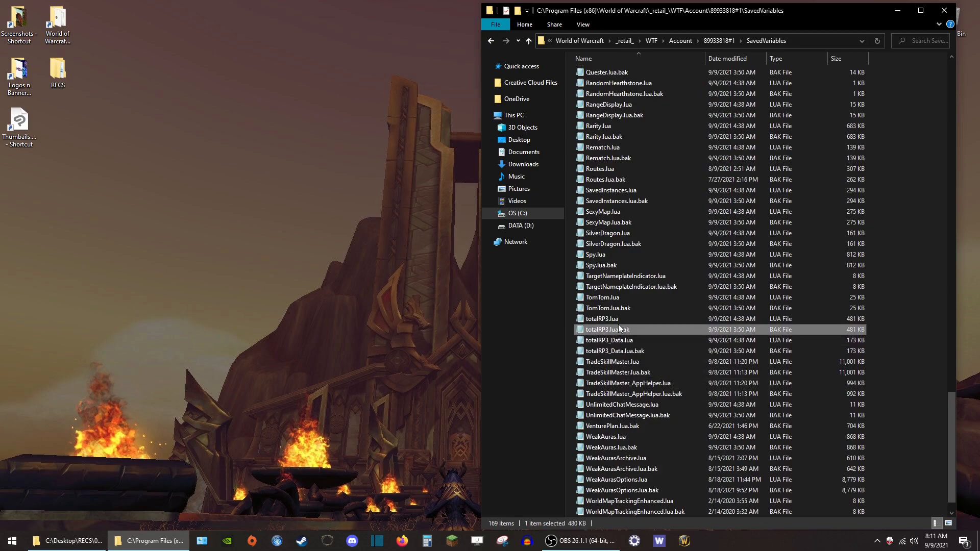
pyautogui.click(615, 342)
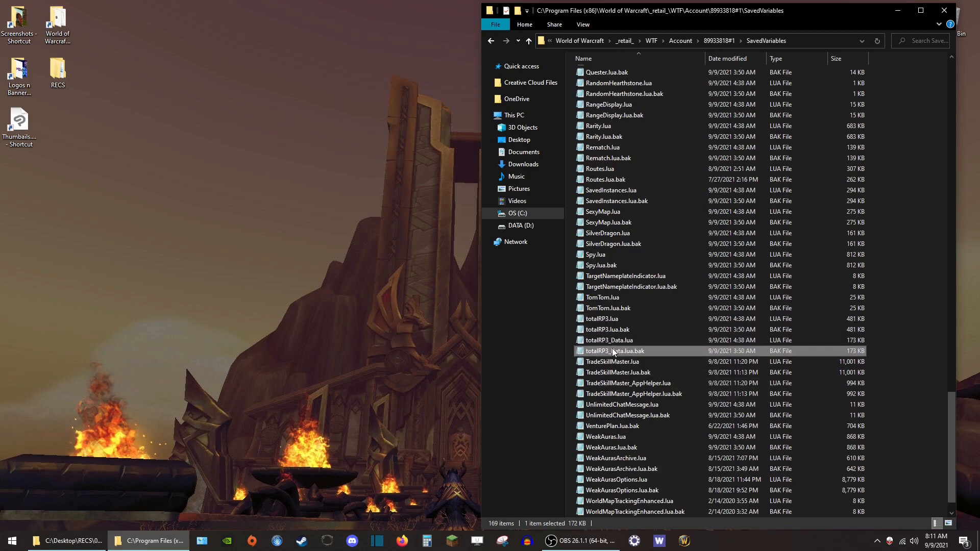
pyautogui.click(615, 323)
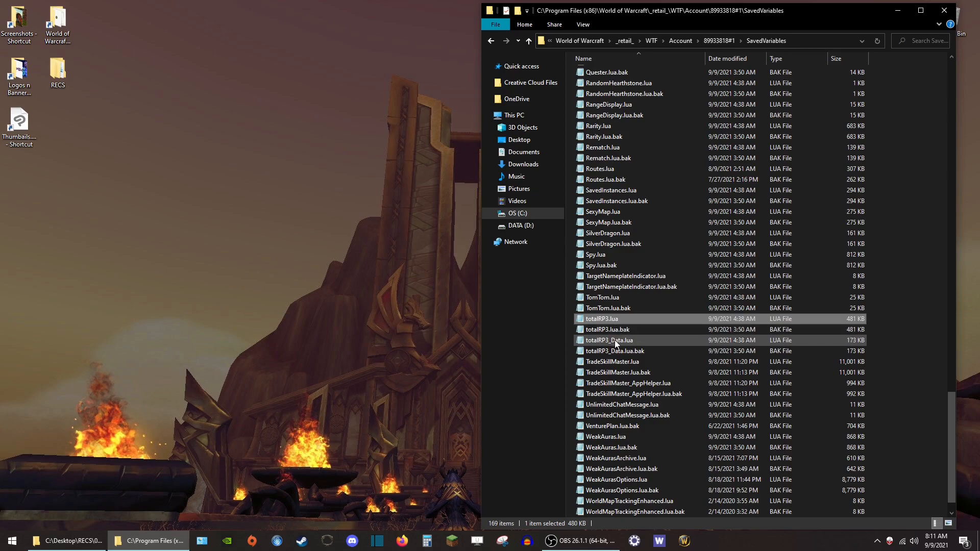
pyautogui.click(615, 341)
pyautogui.click(615, 361)
pyautogui.click(614, 319)
pyautogui.click(492, 43)
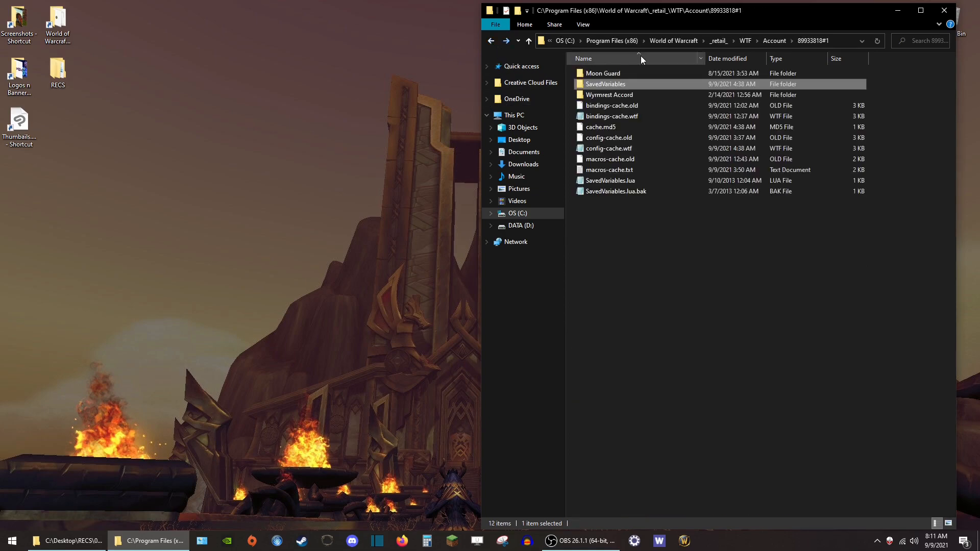
# - Select every item in the #1 account folder again, check the matching contents of the #3 folder, and return to Account
pyautogui.moveTo(625, 209); pyautogui.dragTo(613, 62)
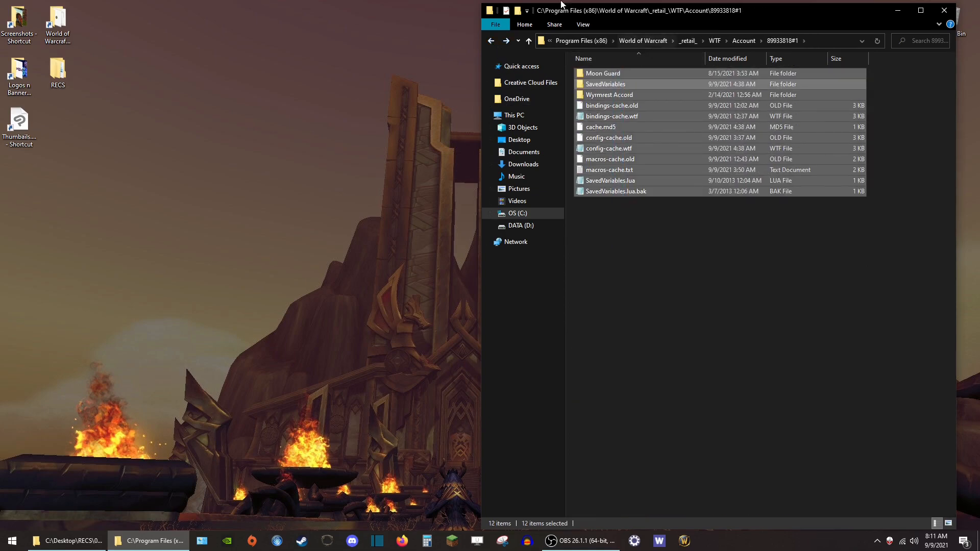
pyautogui.click(491, 41)
pyautogui.click(604, 87)
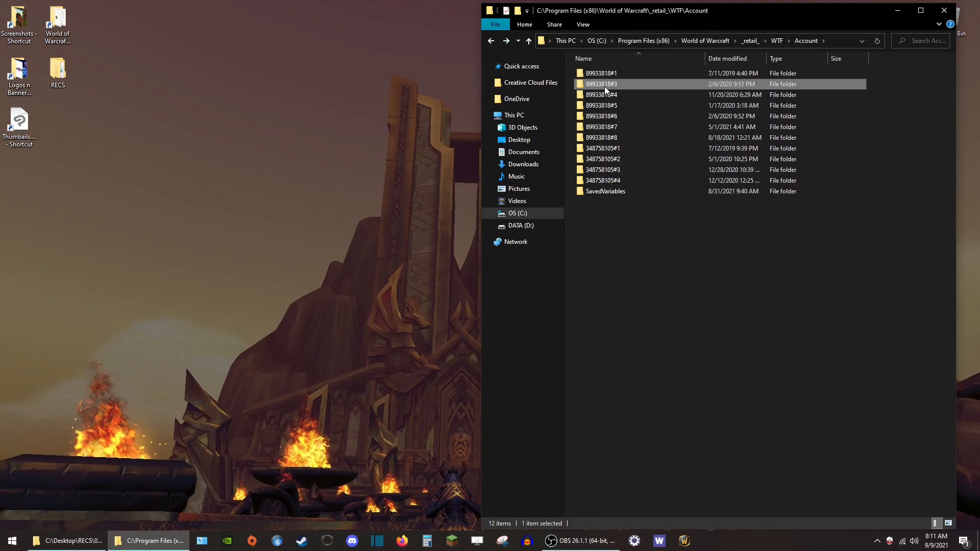
pyautogui.doubleClick(604, 87)
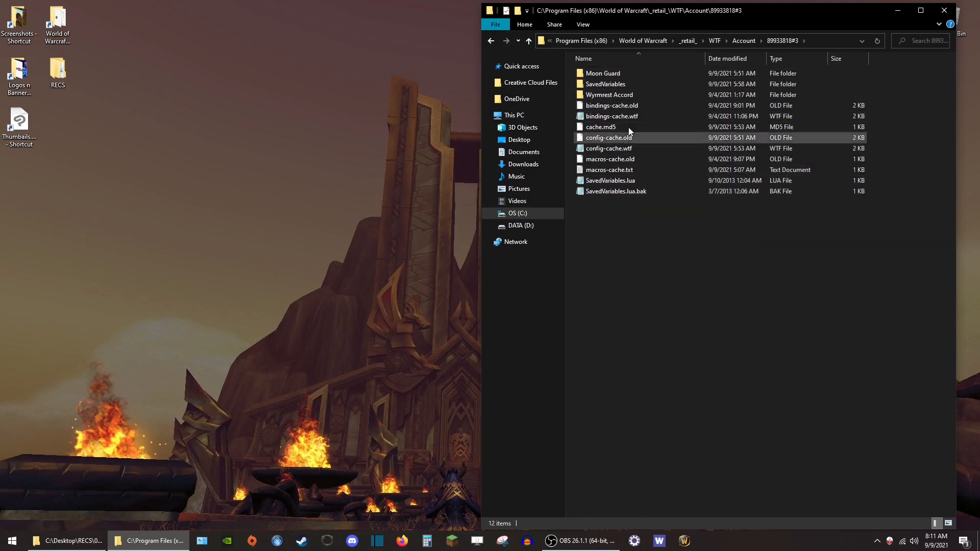
pyautogui.click(490, 40)
pyautogui.moveTo(614, 75)
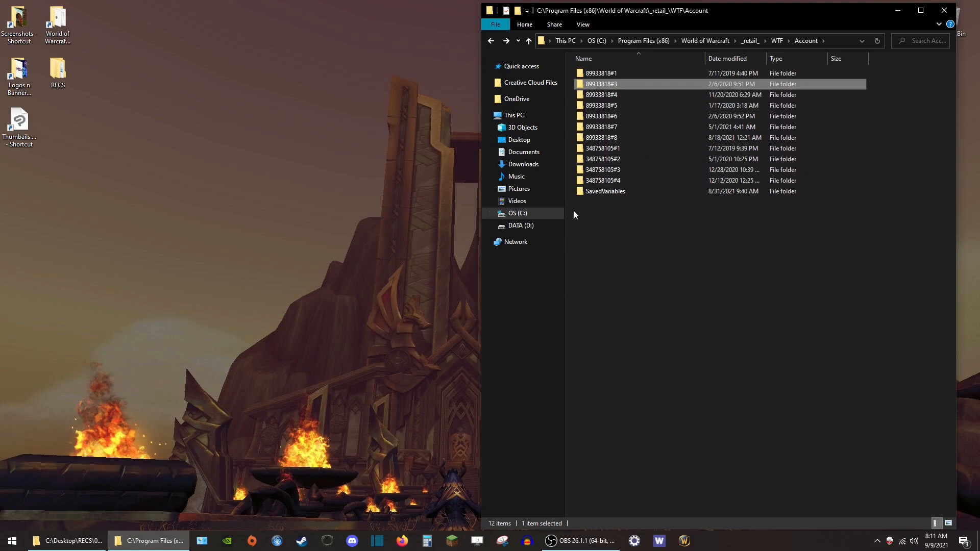
# - Locate the WeakAuras.lua and WeakAurasOptions.lua files in the #1 account's SavedVariables folder
pyautogui.doubleClick(608, 73)
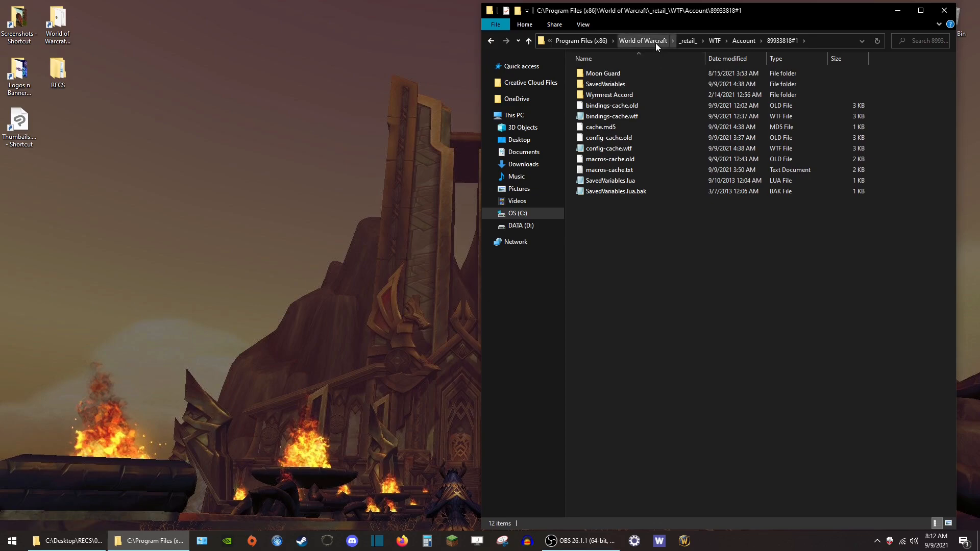
pyautogui.doubleClick(608, 83)
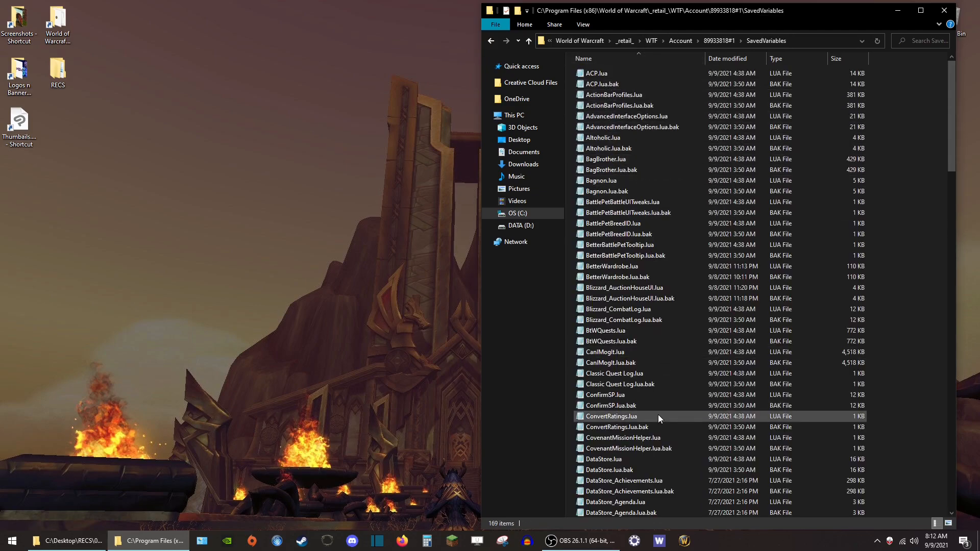
pyautogui.scroll(-20, 658, 415)
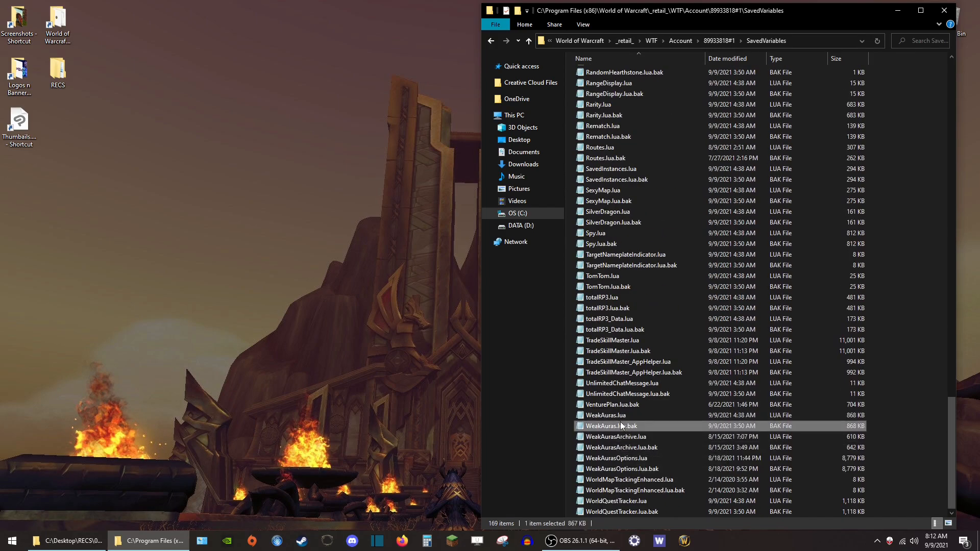
pyautogui.click(621, 417)
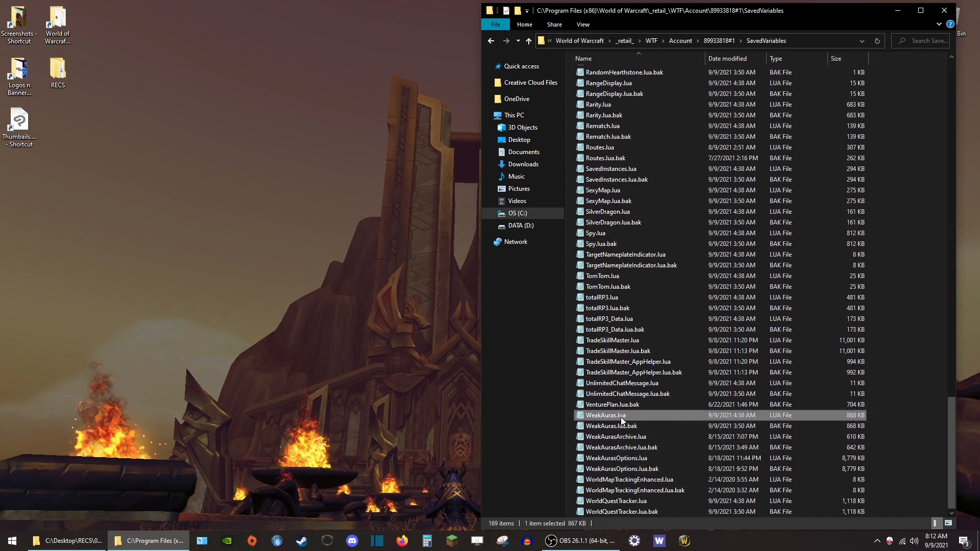
pyautogui.click(614, 460)
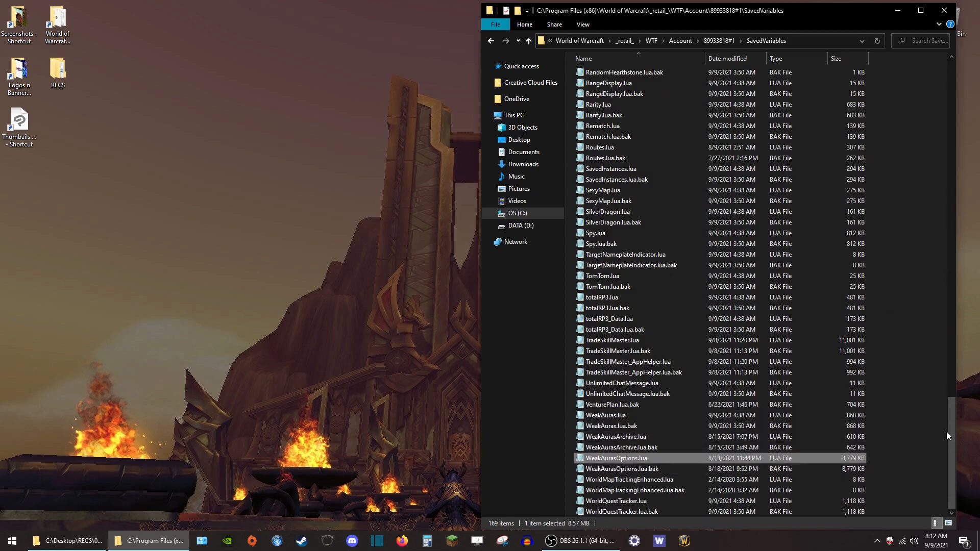
# - Find the ActionBarProfiles files in the #1 account's SavedVariables folder and go back to the account folder
pyautogui.moveTo(950, 431); pyautogui.dragTo(950, 93)
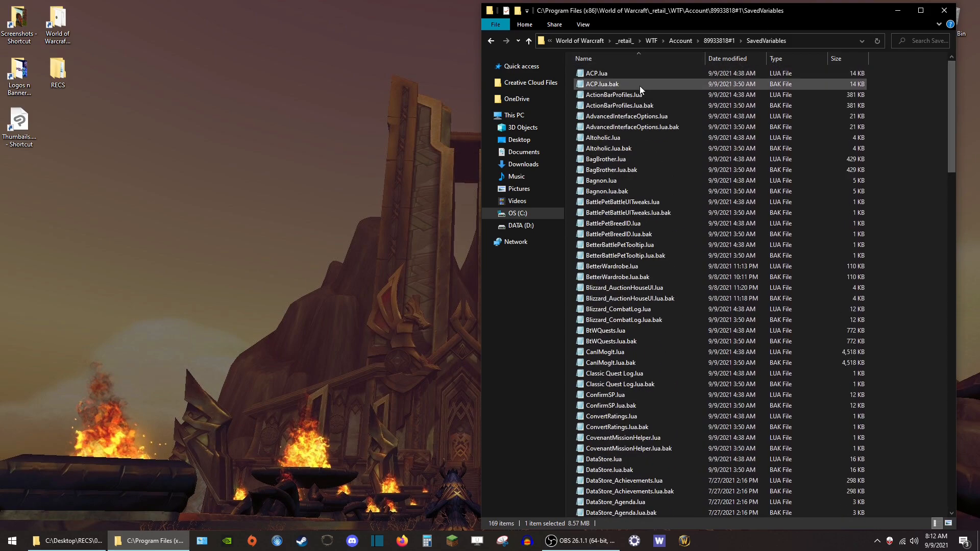
pyautogui.click(632, 107)
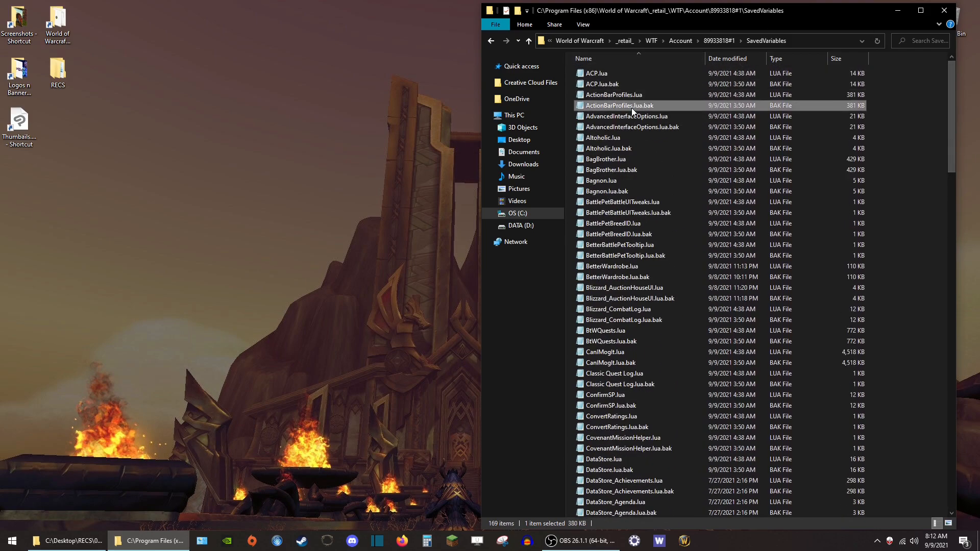
pyautogui.click(491, 45)
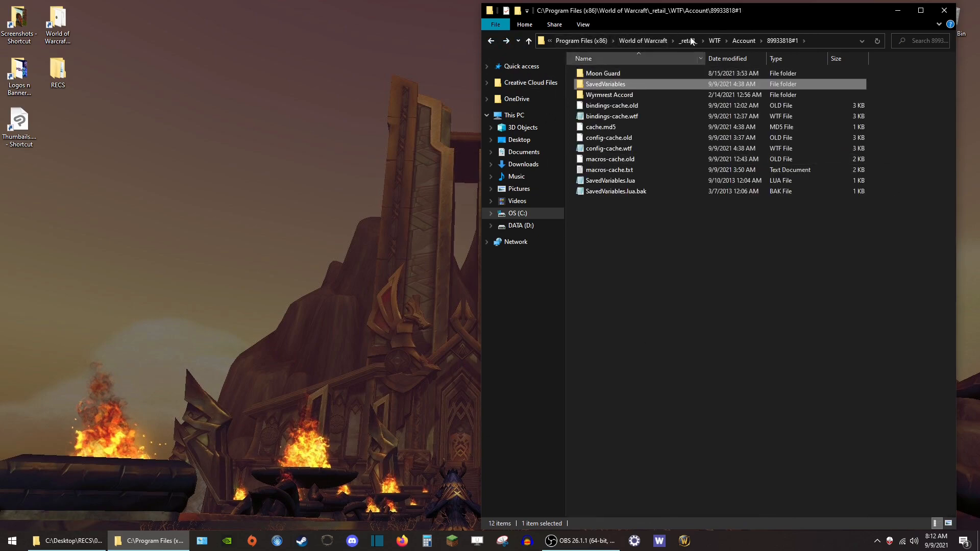
# - Reopen the #1 account's SavedVariables folder, select ActionBarProfiles.lua and ActionBarProfiles.lua.bak together, and return to the account folder
pyautogui.click(623, 92)
pyautogui.click(623, 85)
pyautogui.rightClick(623, 86)
pyautogui.click(564, 94)
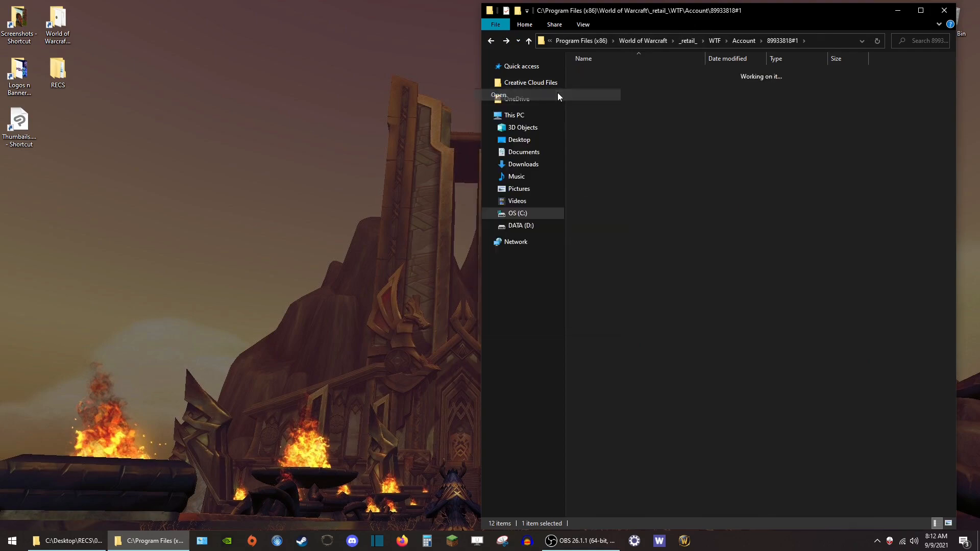
pyautogui.click(602, 97)
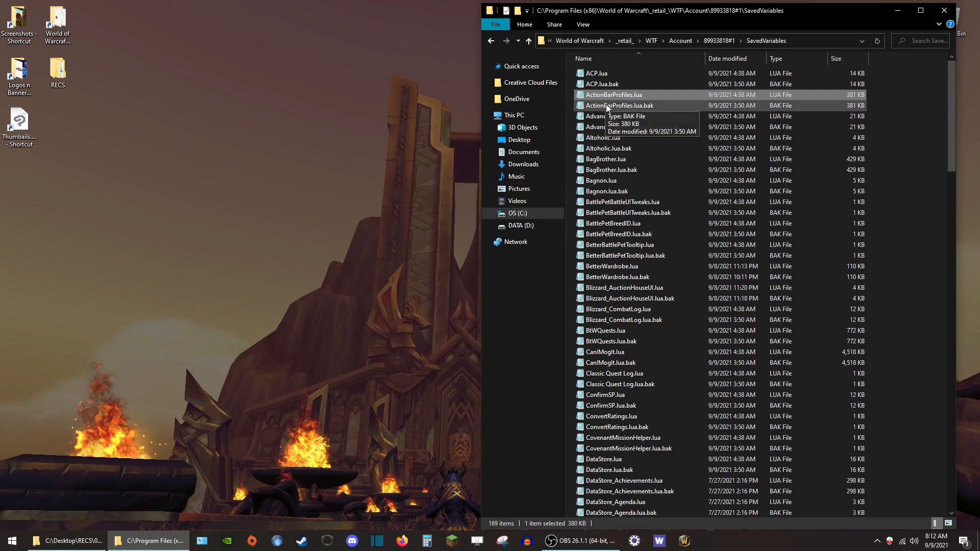
pyautogui.keyDown('ctrl'); pyautogui.click(607, 106); pyautogui.keyUp('ctrl')
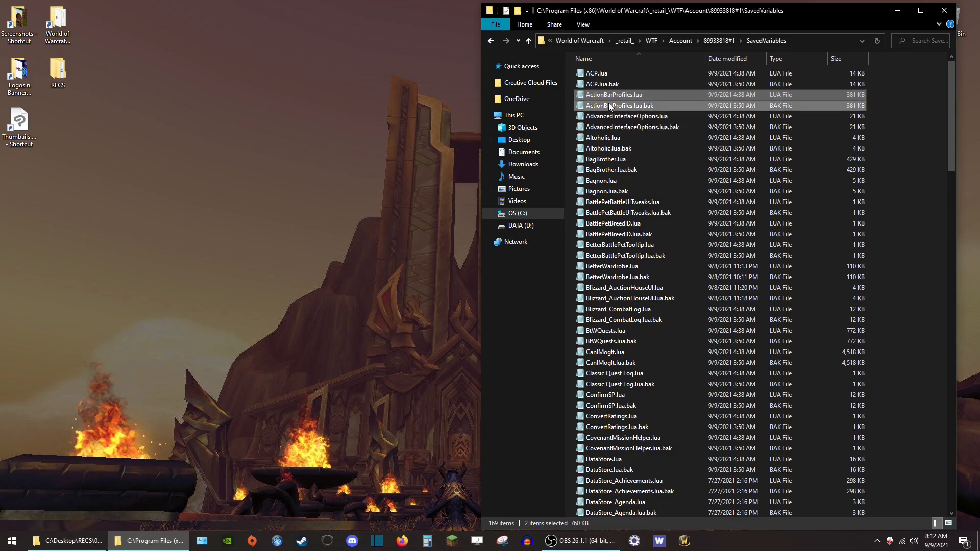
pyautogui.click(491, 41)
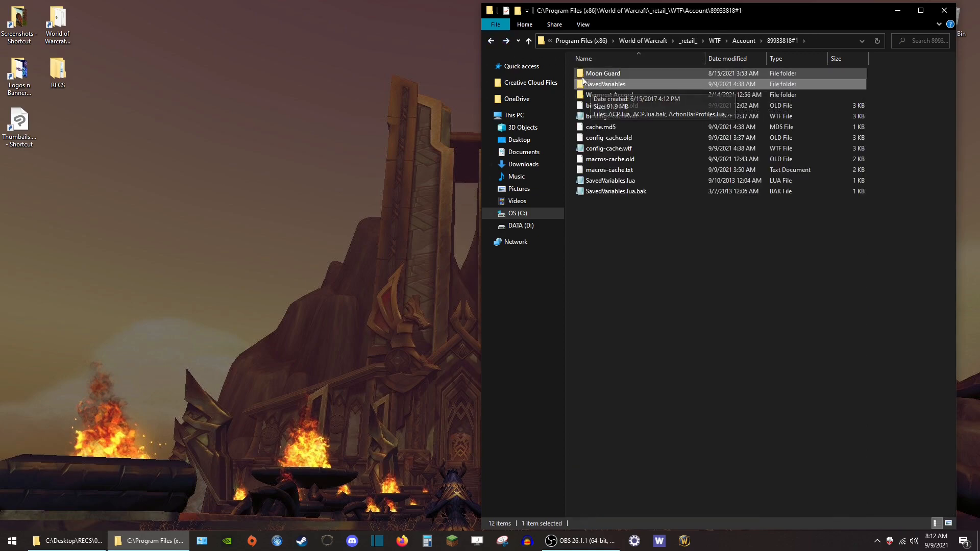
# - Copy ActionBarProfiles.lua and ActionBarProfiles.lua.bak from the #1 account's SavedVariables folder
pyautogui.doubleClick(614, 84)
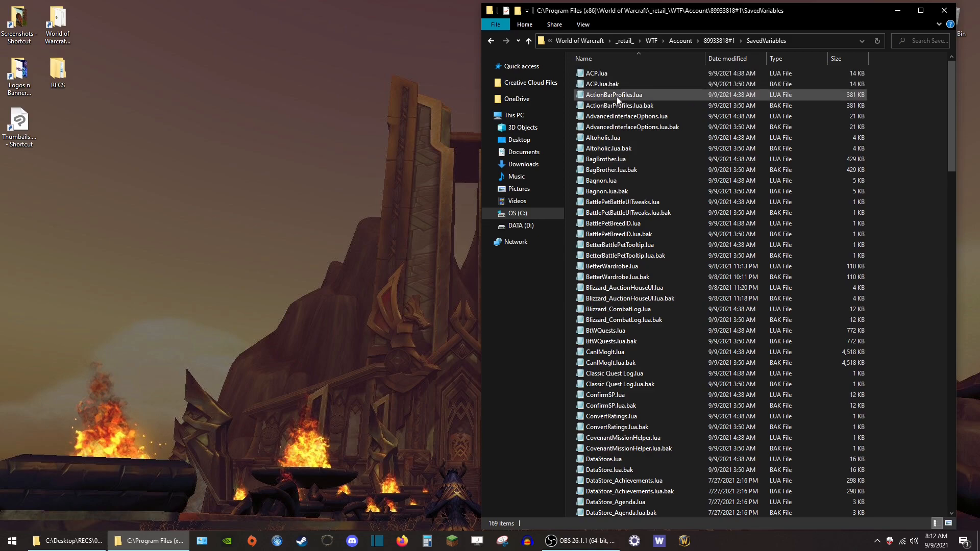
pyautogui.click(617, 97)
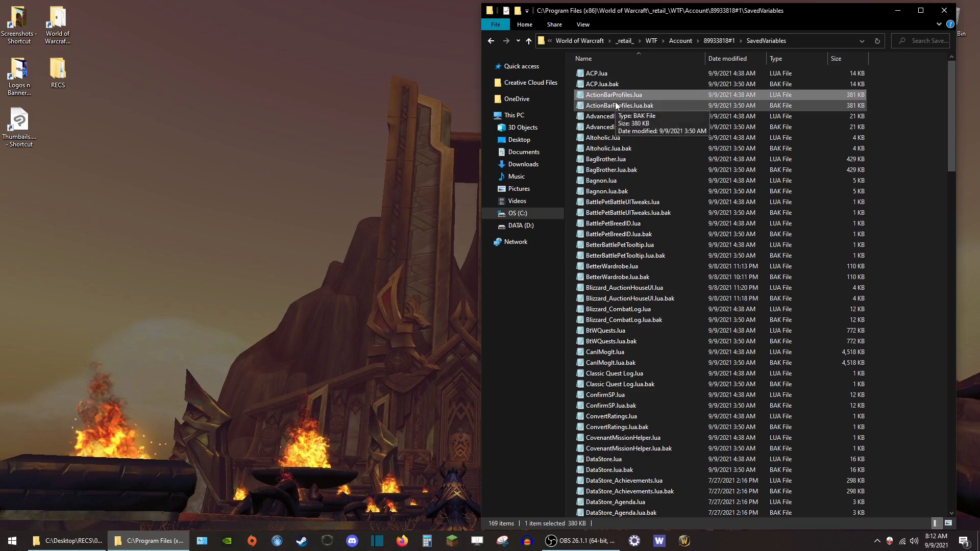
pyautogui.keyDown('ctrl'); pyautogui.click(616, 103); pyautogui.keyUp('ctrl')
pyautogui.rightClick(616, 103)
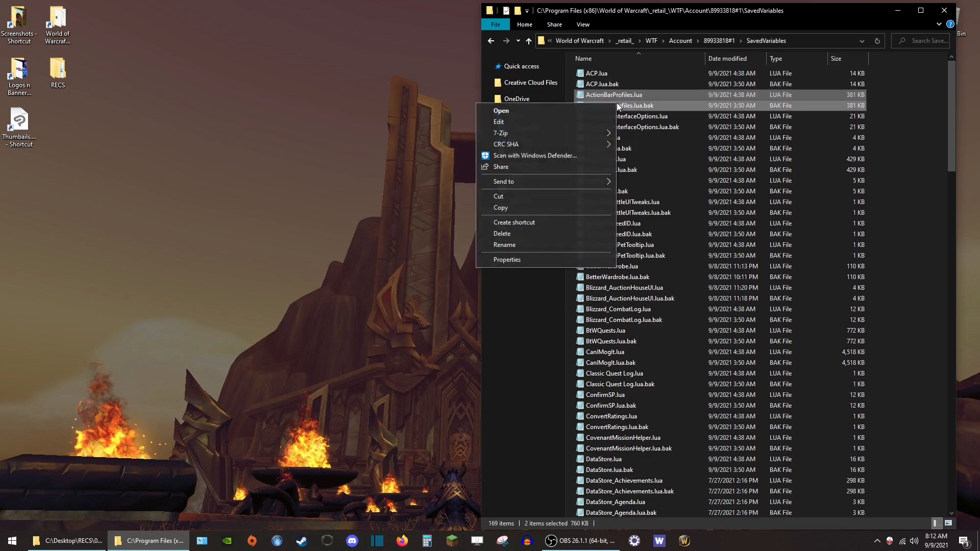
pyautogui.click(497, 208)
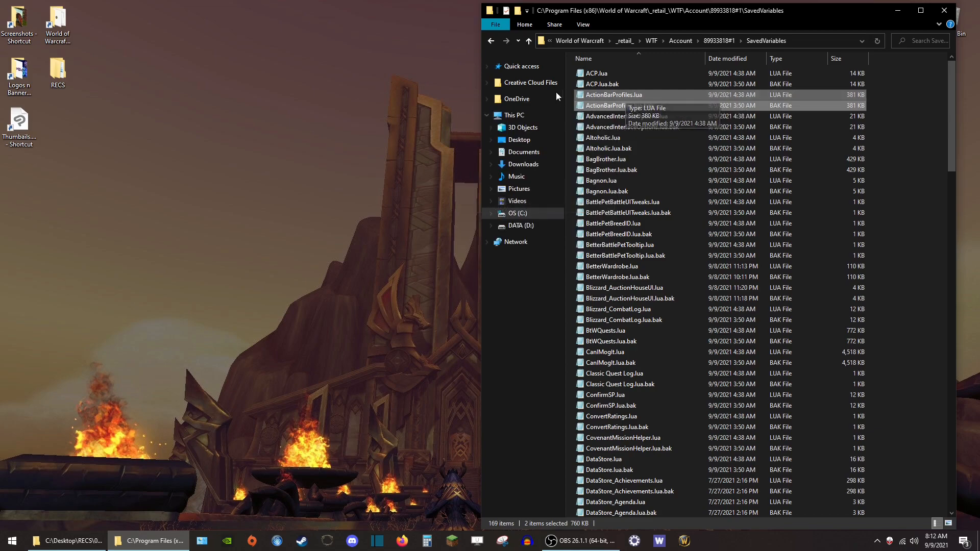
# - Paste the copied ActionBarProfiles files into the #3 account's SavedVariables folder, replacing the files of the same names
pyautogui.click(492, 41)
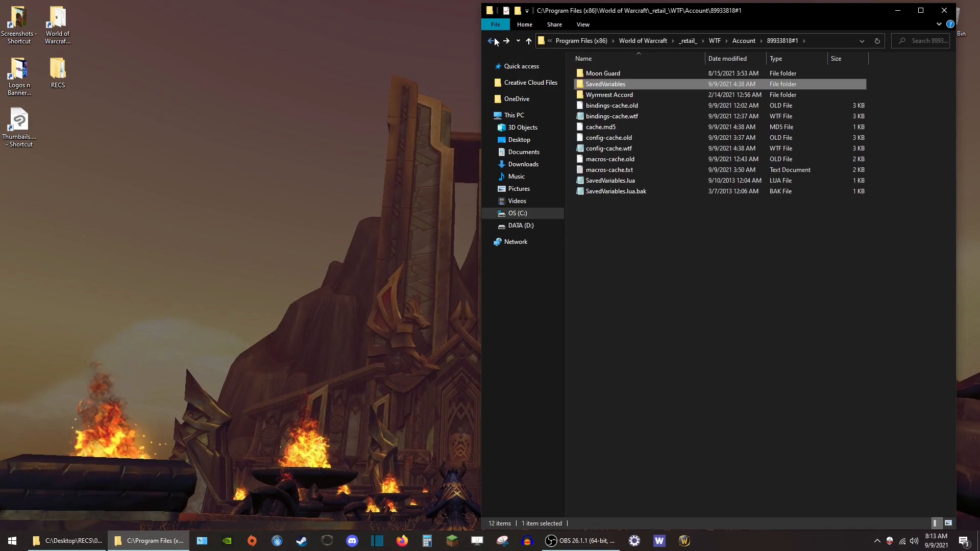
pyautogui.click(491, 41)
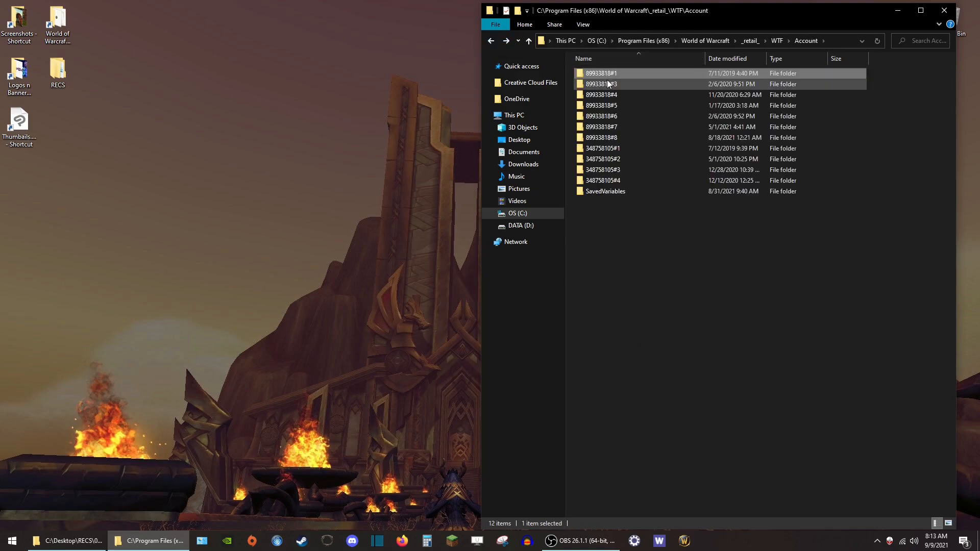
pyautogui.doubleClick(607, 84)
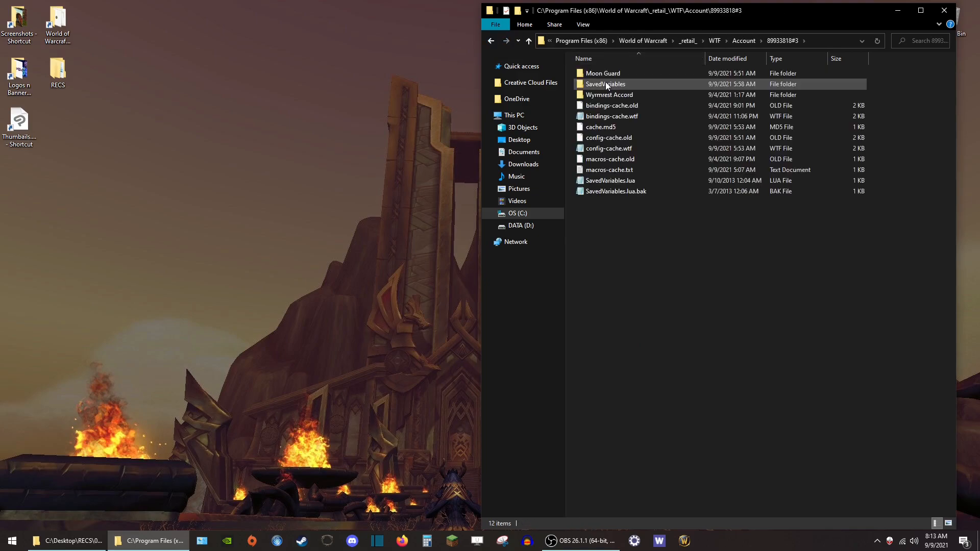
pyautogui.click(605, 84)
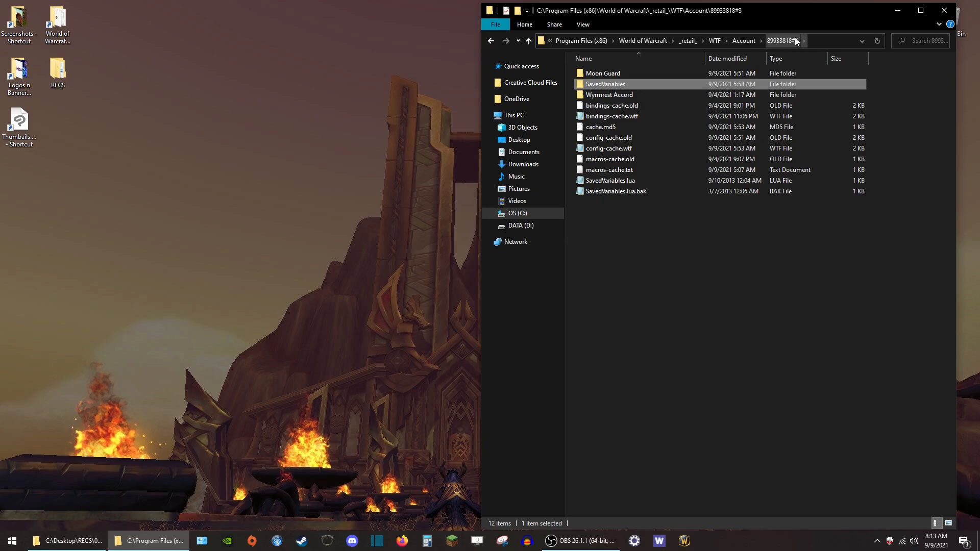
pyautogui.click(605, 82)
pyautogui.press('Escape')
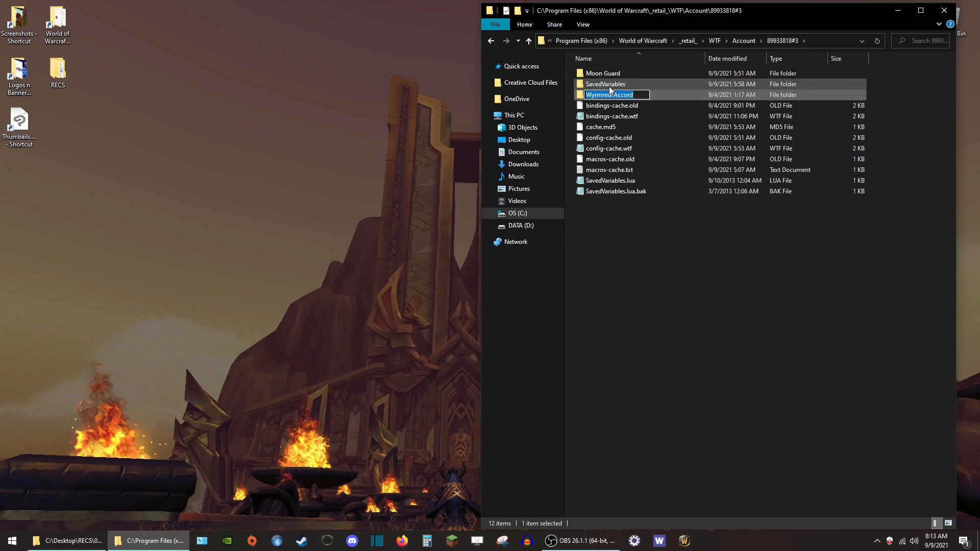
pyautogui.rightClick(608, 84)
pyautogui.click(487, 268)
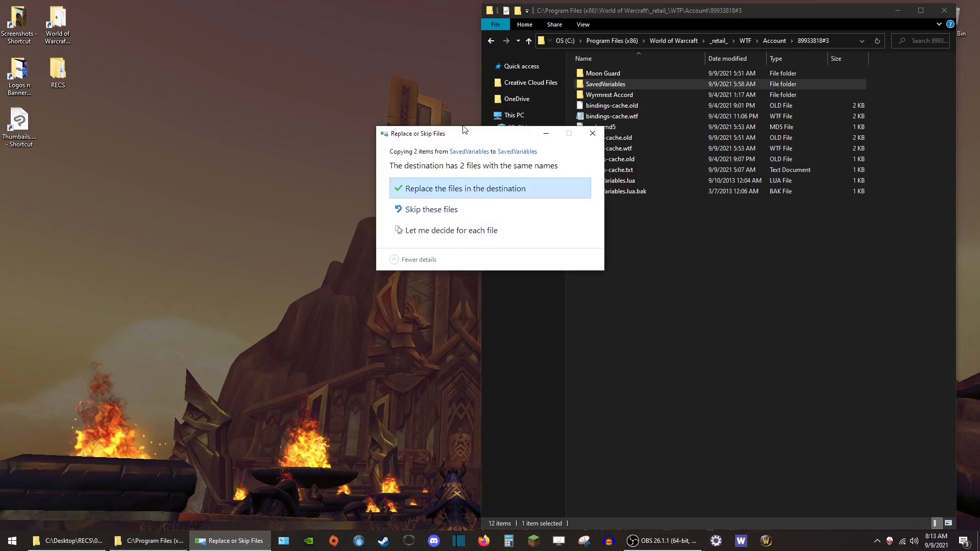
pyautogui.click(461, 189)
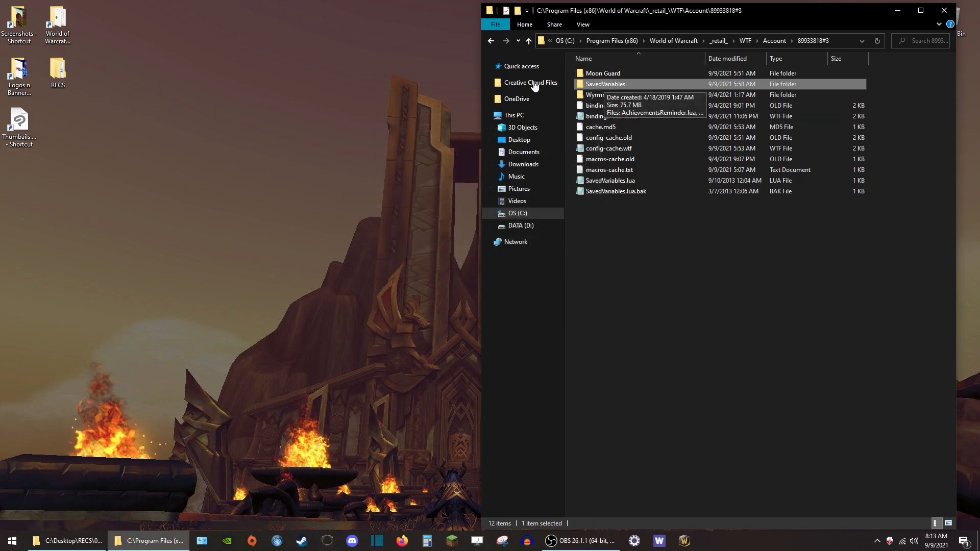
# - Check the pasted ActionBarProfiles files inside the #3 account's SavedVariables folder, and return to the Account folder
pyautogui.press('Down')
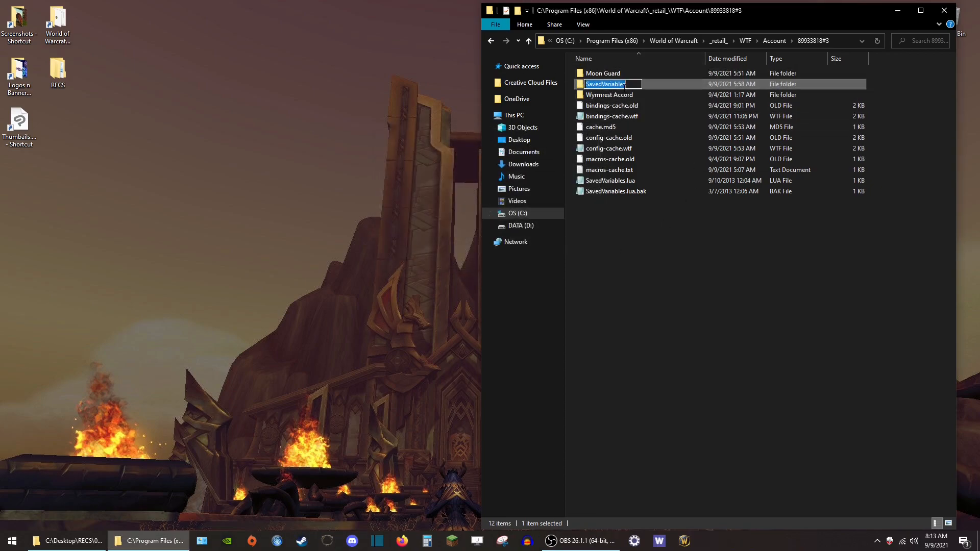
pyautogui.doubleClick(619, 84)
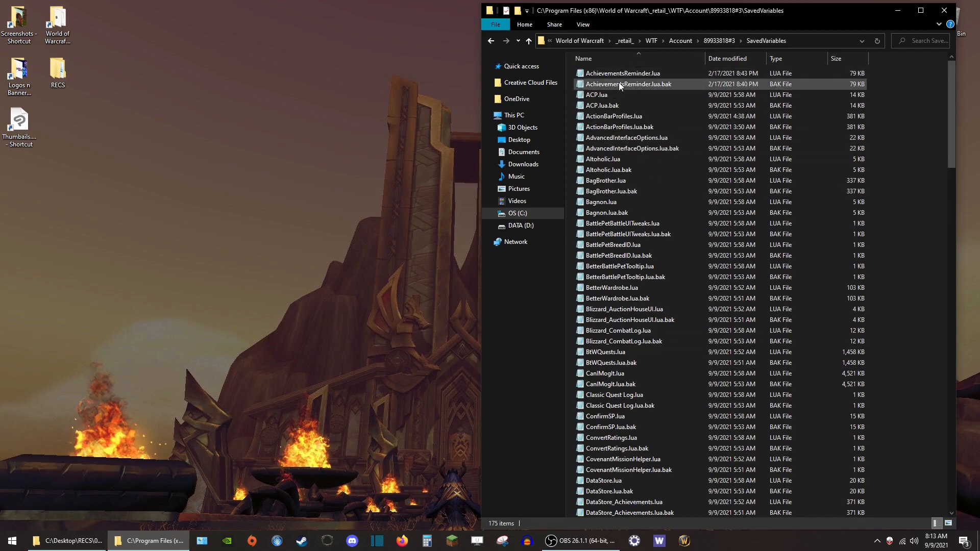
pyautogui.click(626, 127)
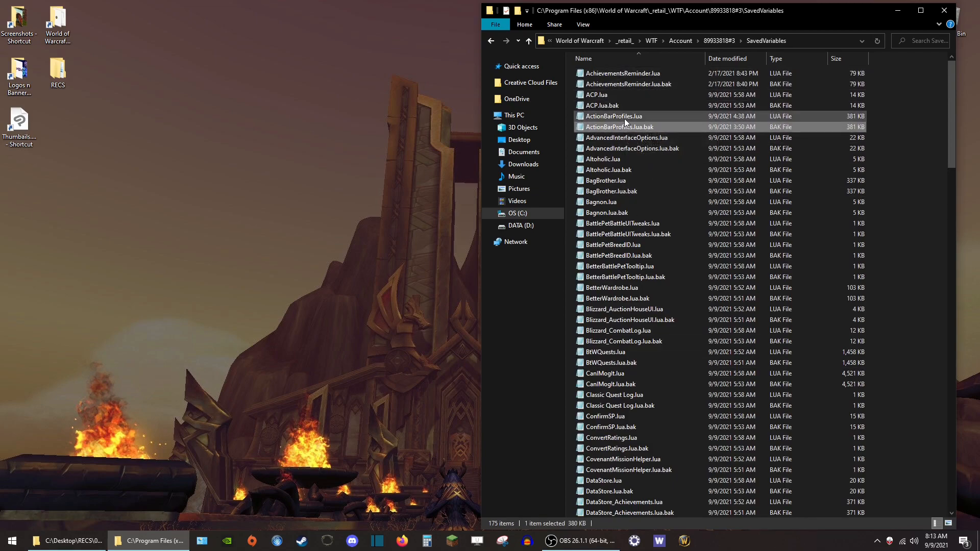
pyautogui.click(492, 43)
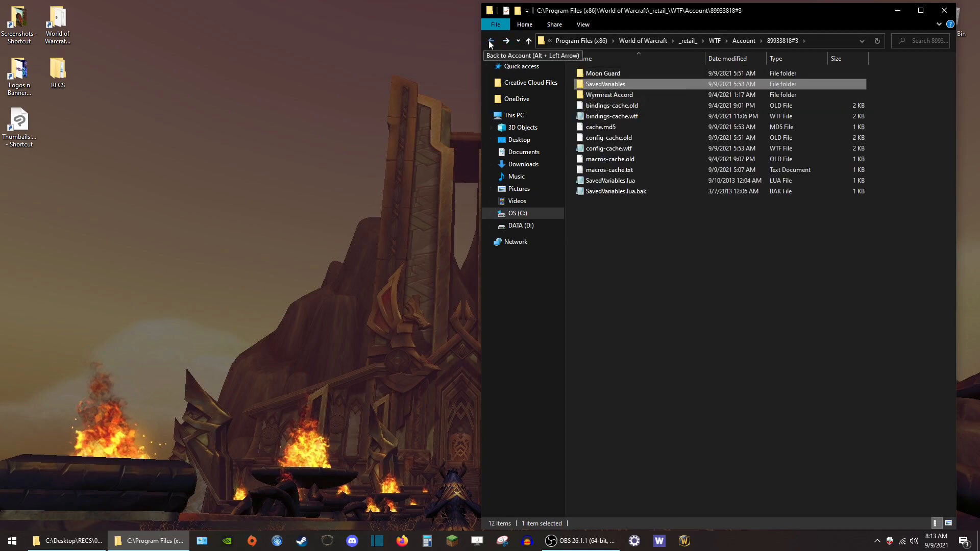
pyautogui.click(490, 41)
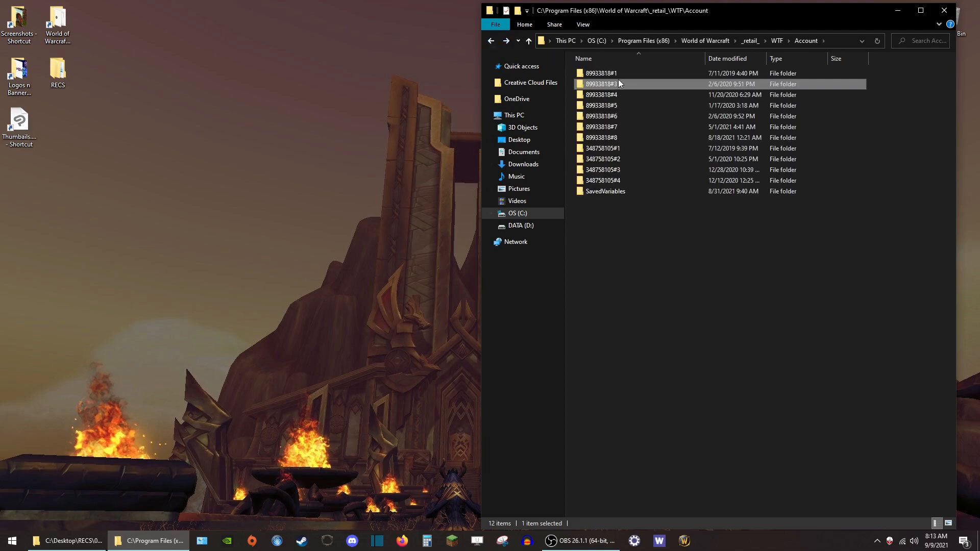
# - View the contents of the #1 account folder once more and go back up to the Account folder
pyautogui.click(606, 74)
pyautogui.doubleClick(604, 71)
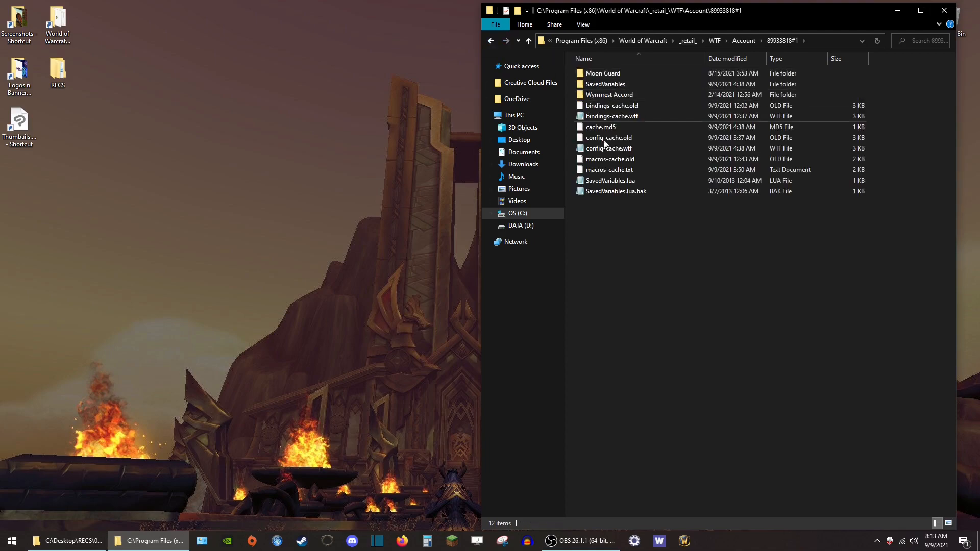
pyautogui.click(529, 40)
pyautogui.click(529, 41)
pyautogui.click(504, 41)
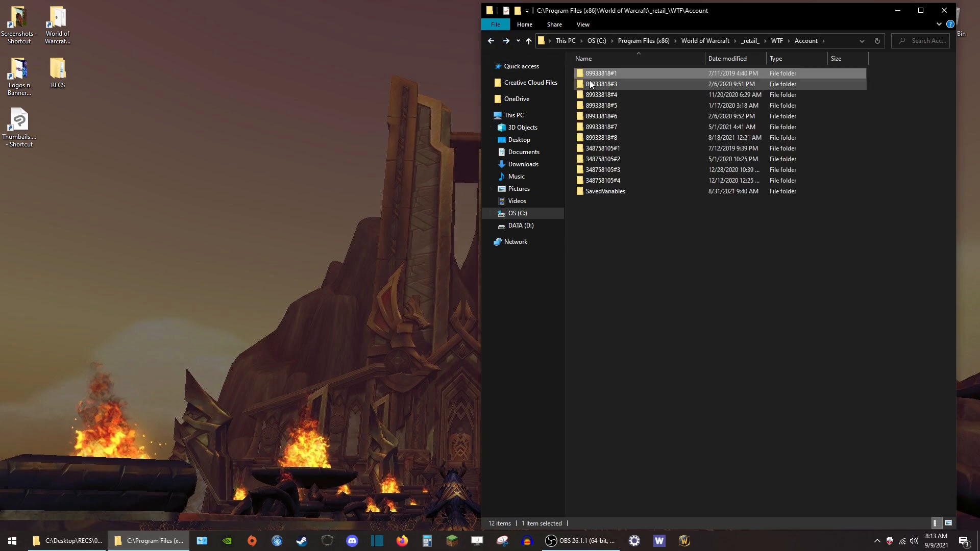
# - Open SavedVariables inside the #3 account folder and read through its addon files down to the end of the list
pyautogui.doubleClick(595, 85)
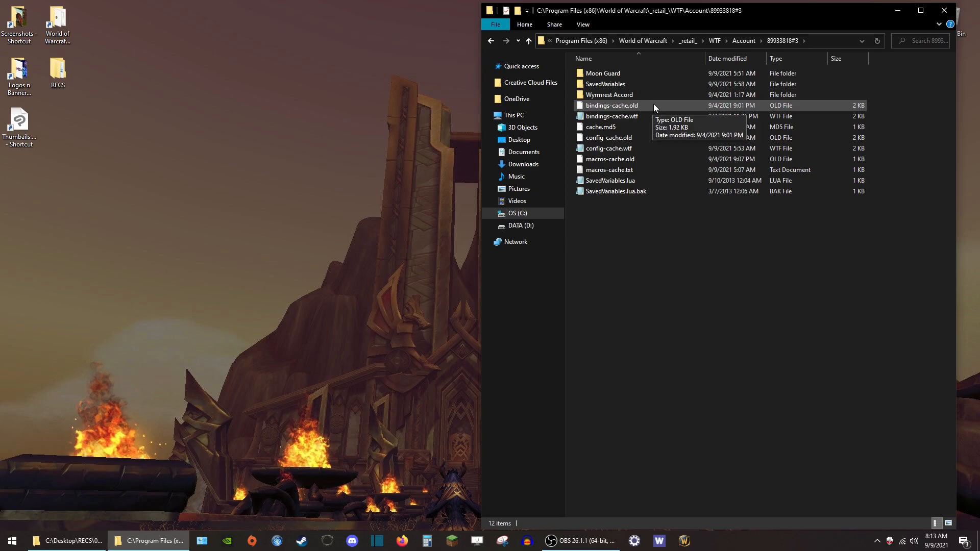
pyautogui.doubleClick(614, 84)
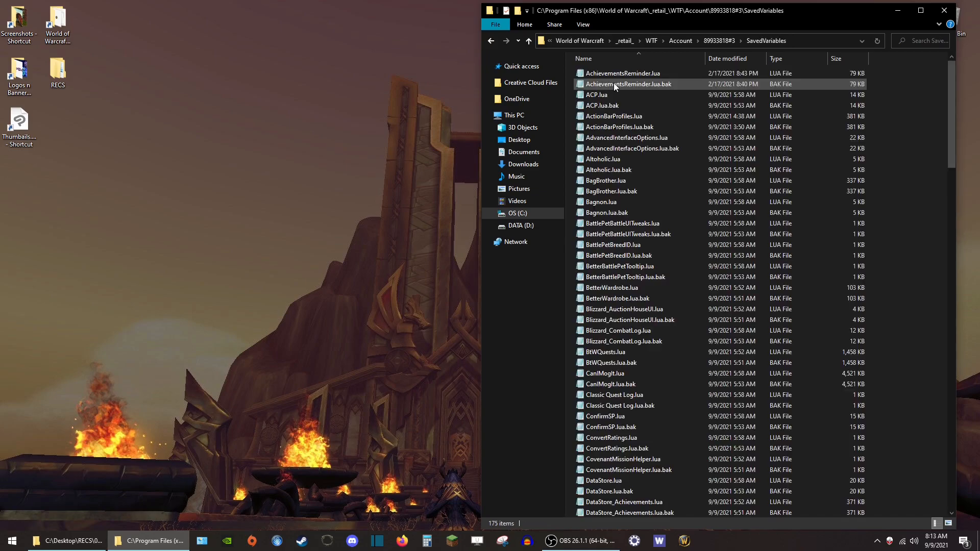
pyautogui.scroll(-1, 643, 432)
pyautogui.scroll(-5, 655, 406)
pyautogui.scroll(-20, 656, 261)
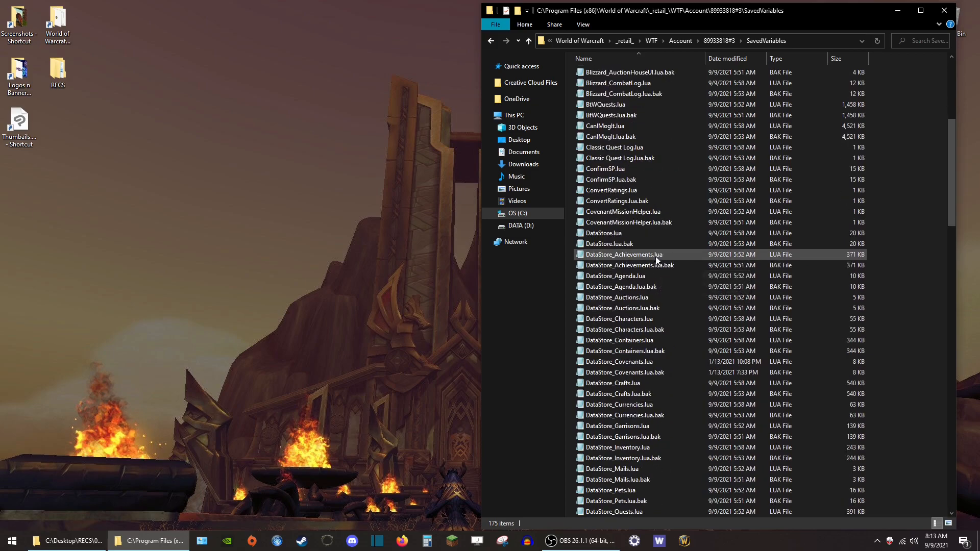
pyautogui.scroll(-9, 693, 279)
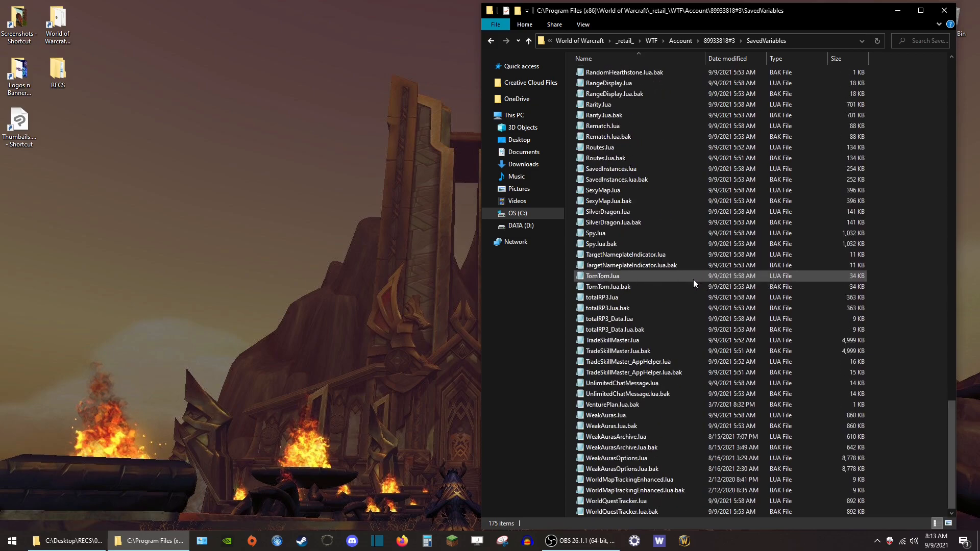
pyautogui.scroll(10, 658, 230)
pyautogui.scroll(-10, 639, 357)
# - Locate the WeakAurasOptions, WeakAurasArchive and TradeSkillMaster files in the #3 account's SavedVariables folder, and return to the Account folder
pyautogui.click(621, 461)
pyautogui.click(620, 437)
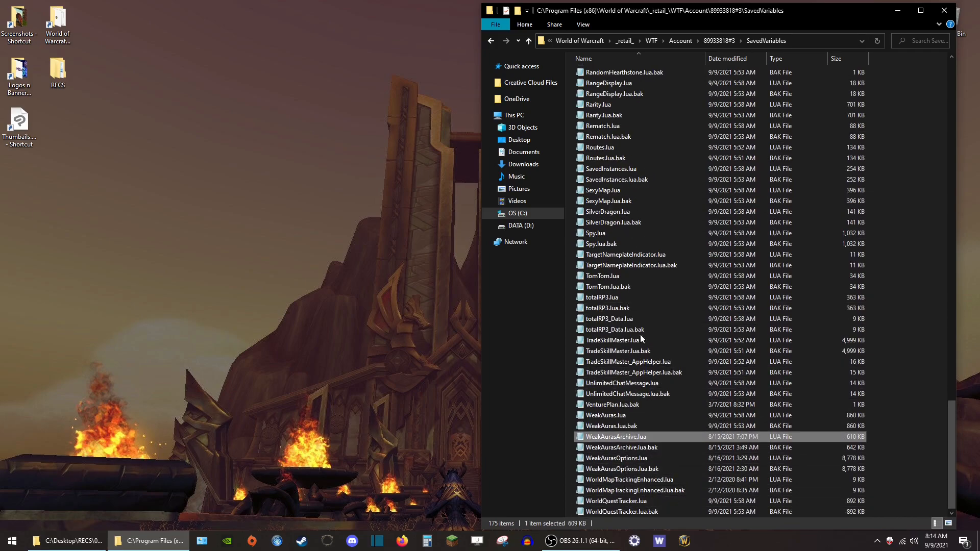
pyautogui.click(620, 361)
pyautogui.click(622, 341)
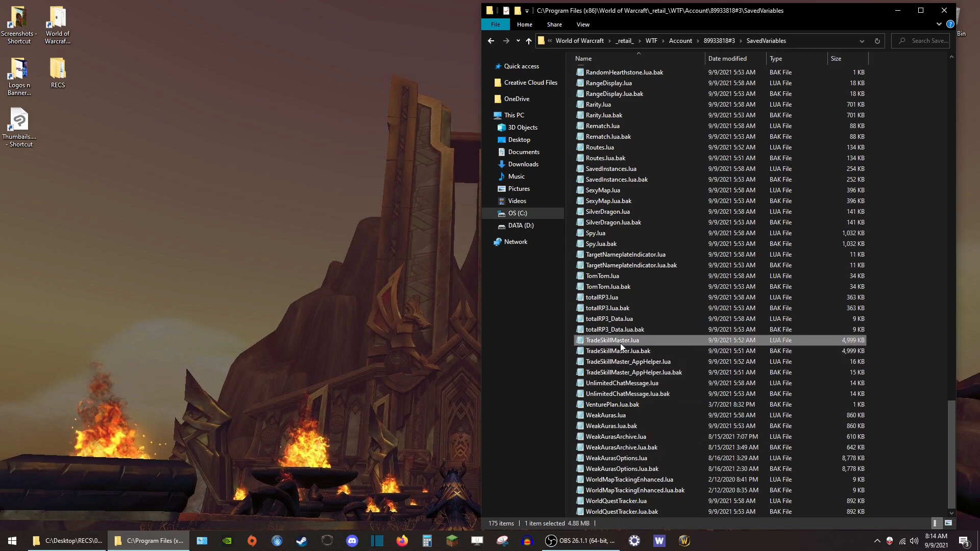
pyautogui.click(490, 42)
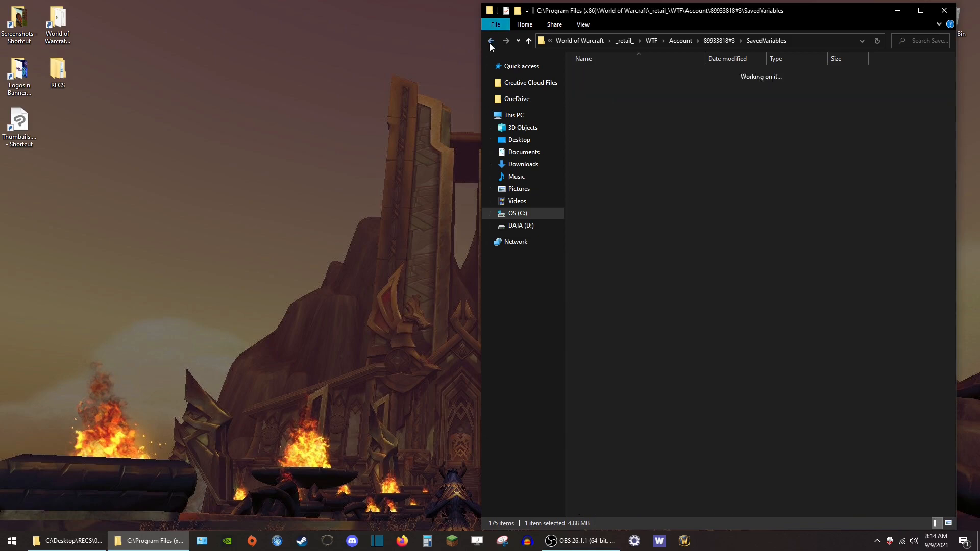
pyautogui.click(490, 43)
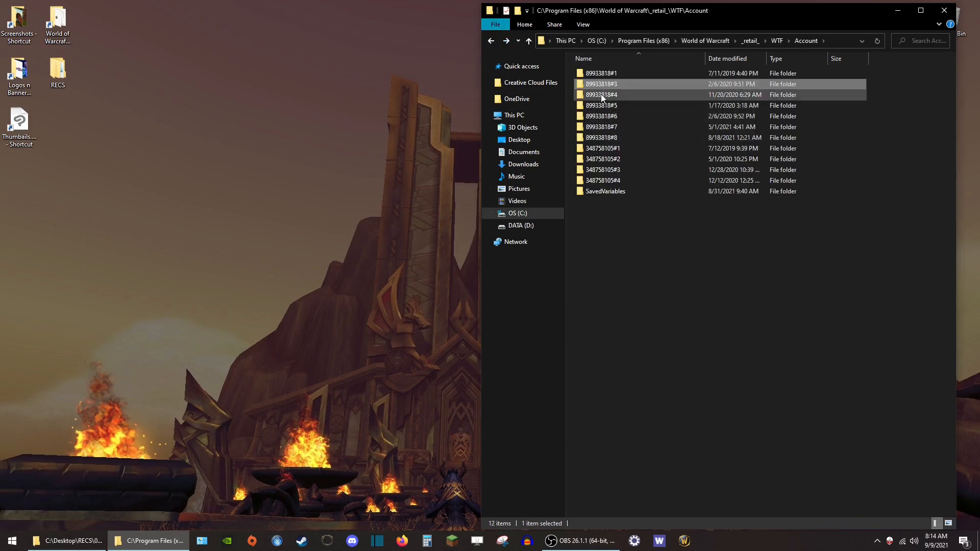
# - View the contents of the #4 and #5 account folders, and select the #1 folder of the second account-number group
pyautogui.click(602, 95)
pyautogui.doubleClick(602, 95)
pyautogui.click(492, 42)
pyautogui.doubleClick(597, 105)
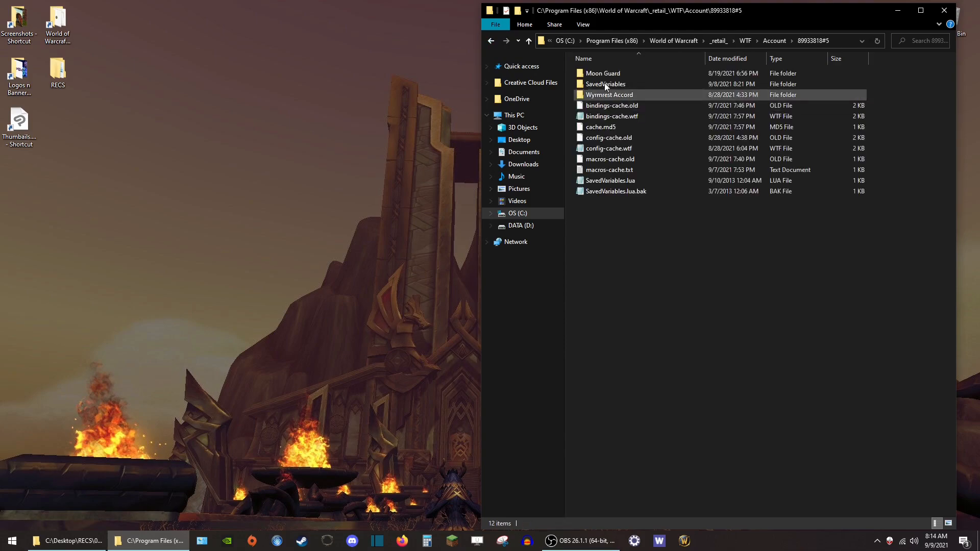
pyautogui.click(491, 41)
pyautogui.click(626, 149)
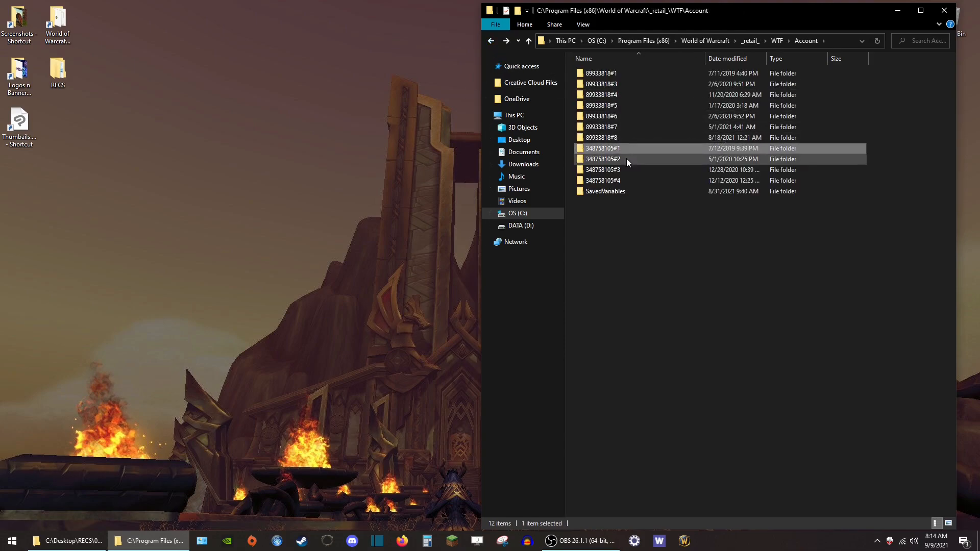
# - Paste the copied files into SavedVariables of the second group's #1 account folder, replacing the existing files, and return to the Account folder
pyautogui.click(628, 168)
pyautogui.doubleClick(621, 149)
pyautogui.rightClick(619, 86)
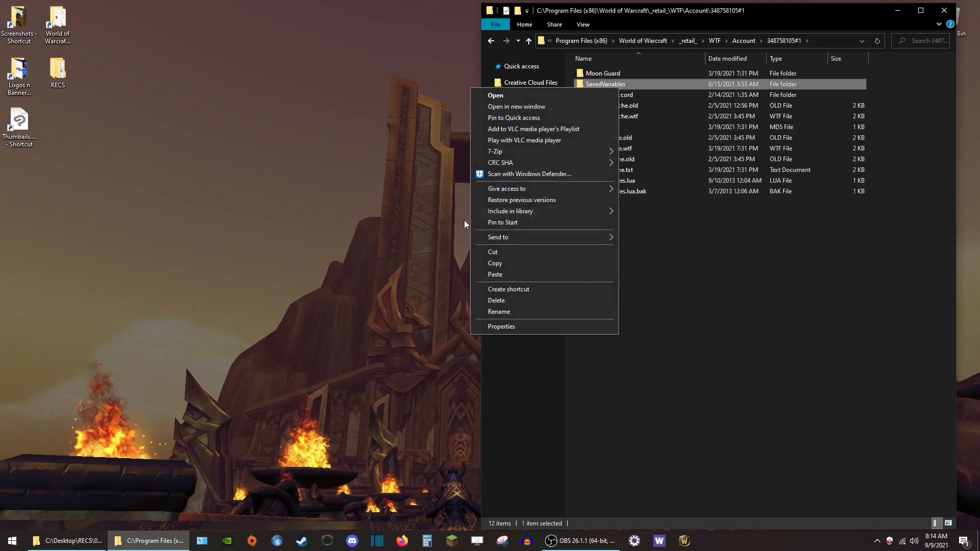
pyautogui.click(495, 274)
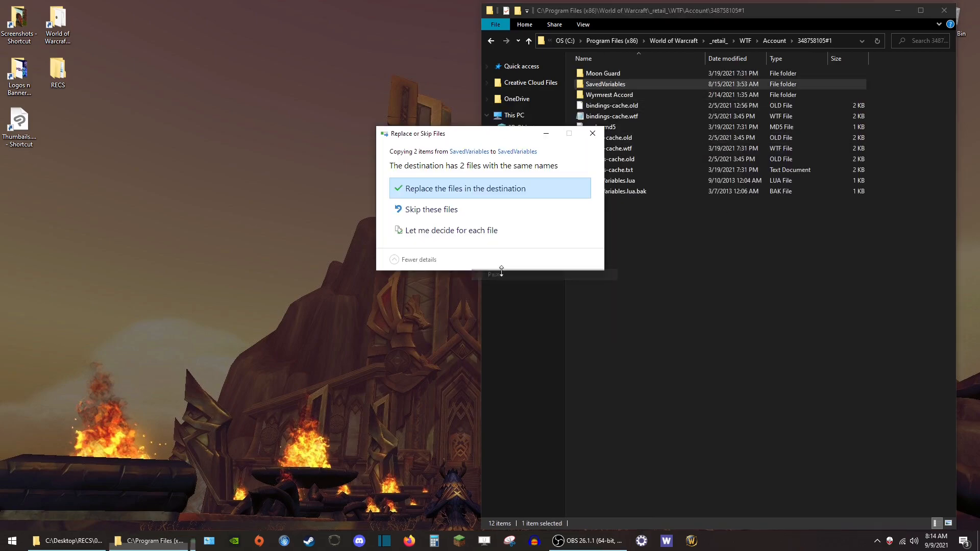
pyautogui.click(457, 190)
pyautogui.click(491, 41)
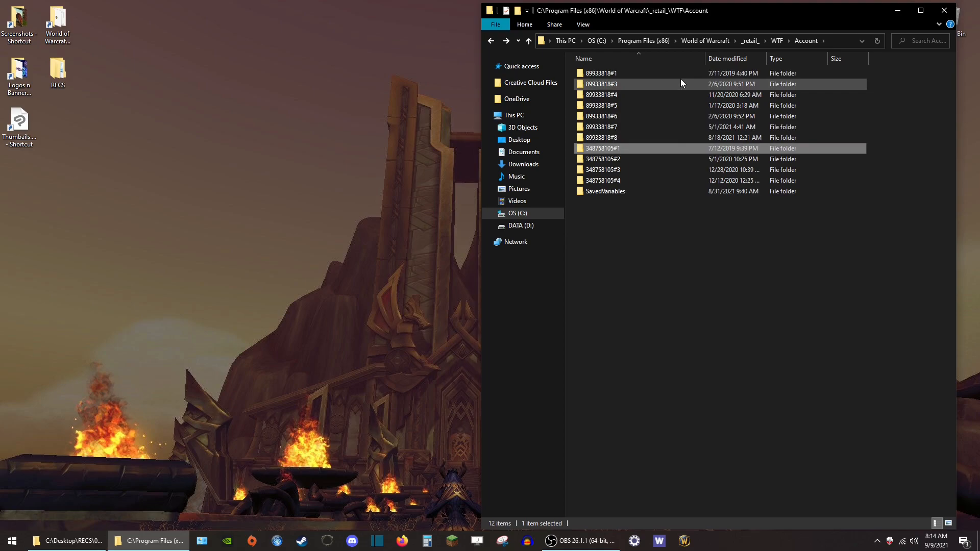
# - Locate the totalRP3 and totalRP3_Data files in the first group's #1 account SavedVariables folder, and go back up to the Account folder
pyautogui.doubleClick(620, 78)
pyautogui.doubleClick(621, 82)
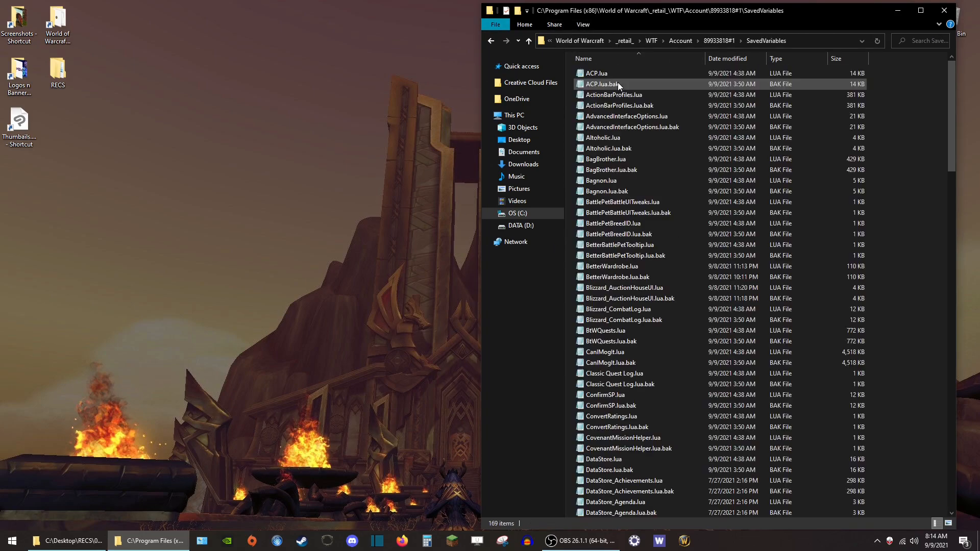
pyautogui.moveTo(953, 125); pyautogui.dragTo(956, 480)
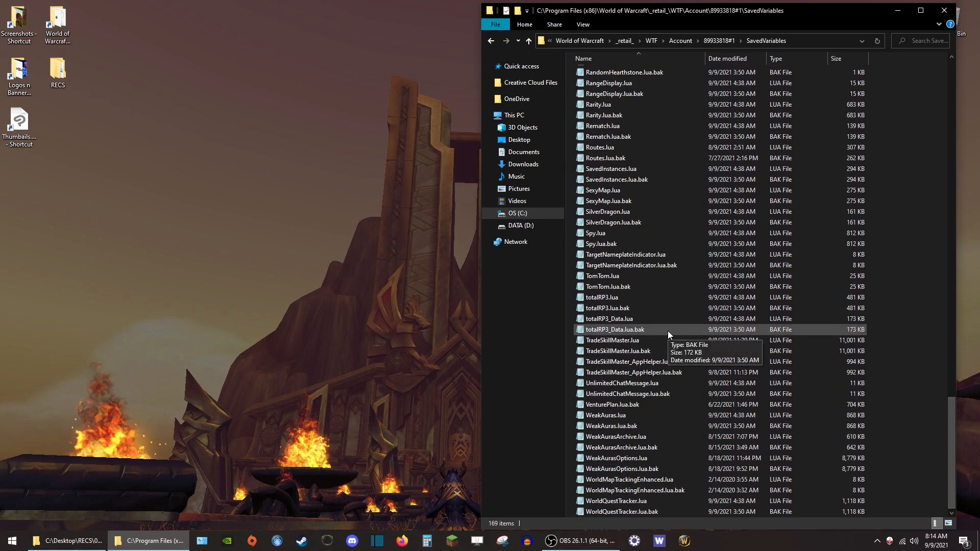
pyautogui.click(624, 297)
pyautogui.click(609, 329)
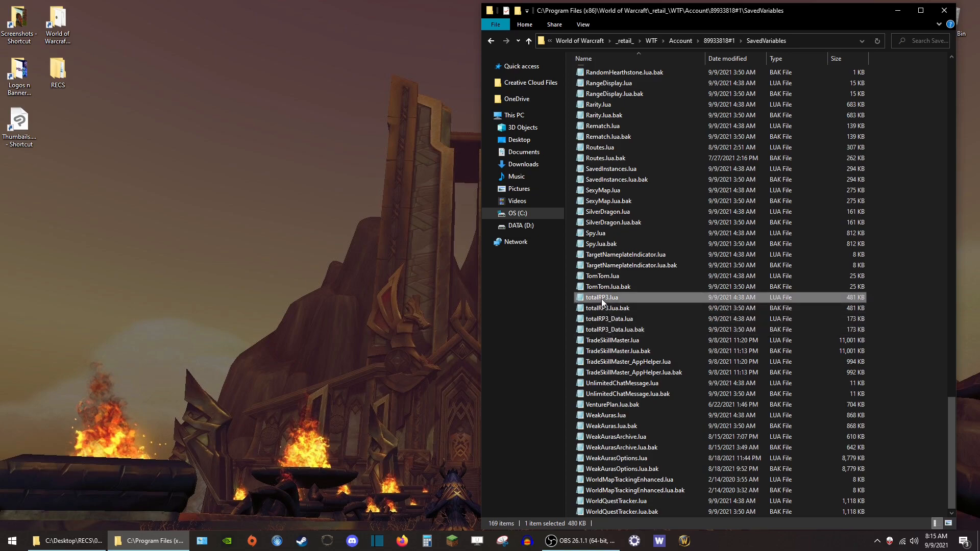
pyautogui.click(594, 341)
pyautogui.click(596, 330)
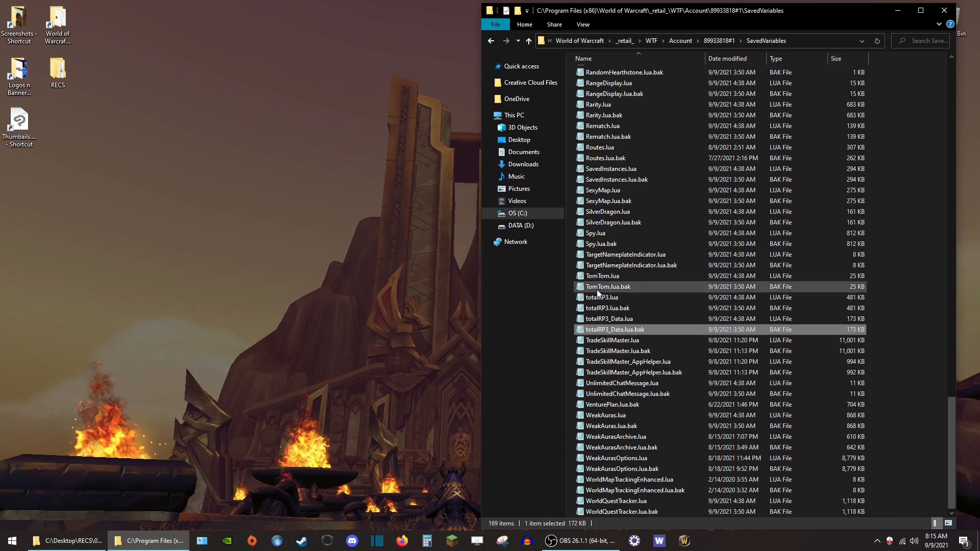
pyautogui.click(492, 41)
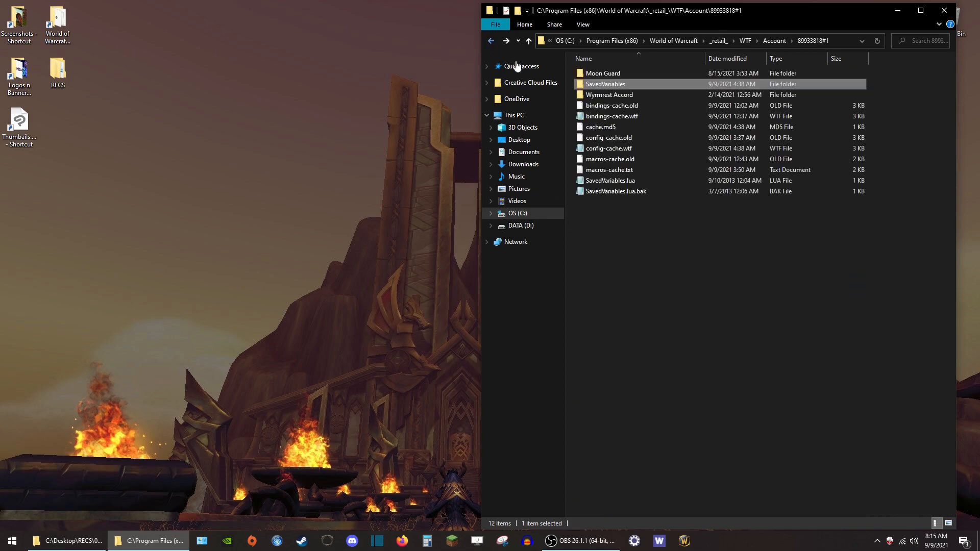
pyautogui.hotkey('alt', 'Up')
# - View the contents of the first group's #3 account folder, select its SavedVariables folder, and return to the Account folder
pyautogui.click(612, 95)
pyautogui.doubleClick(612, 92)
pyautogui.click(491, 41)
pyautogui.doubleClick(620, 84)
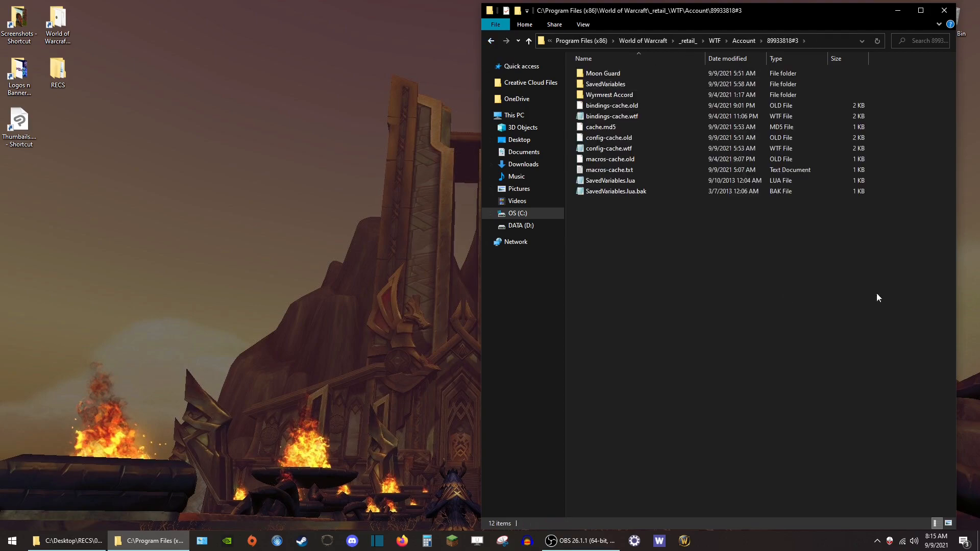
pyautogui.click(631, 83)
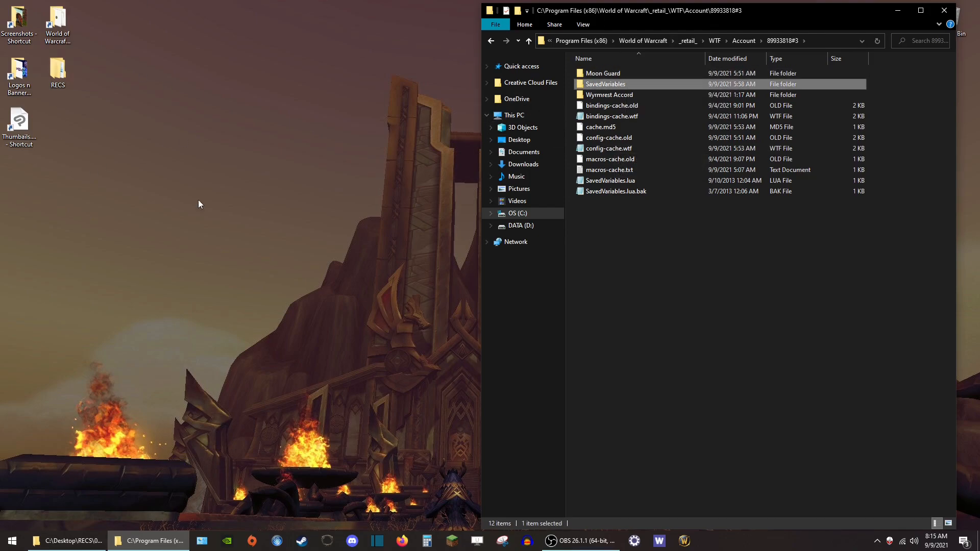
pyautogui.click(491, 41)
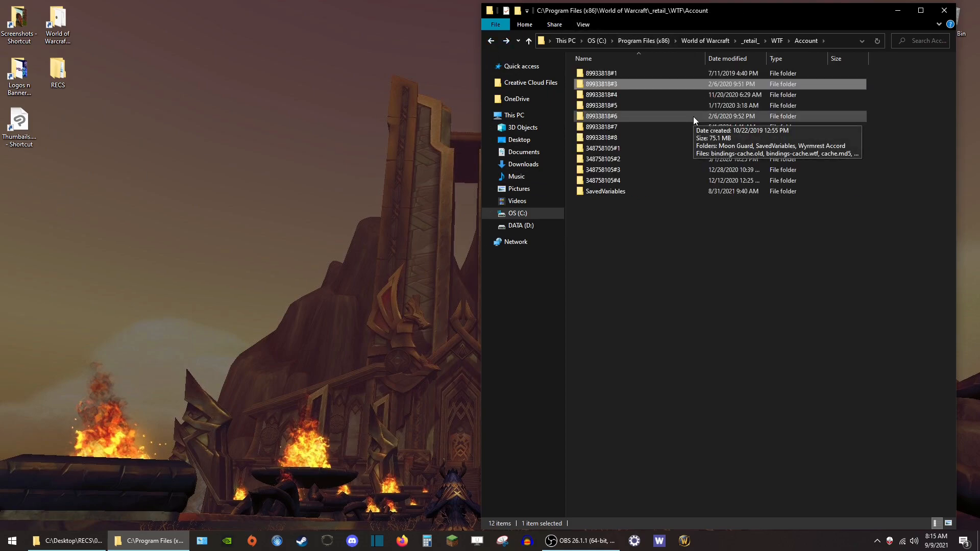
# - Go back up to the _retail_ folder, select the WTF folder and open it again
pyautogui.click(493, 41)
pyautogui.click(495, 45)
pyautogui.click(603, 160)
pyautogui.click(624, 170)
pyautogui.click(631, 159)
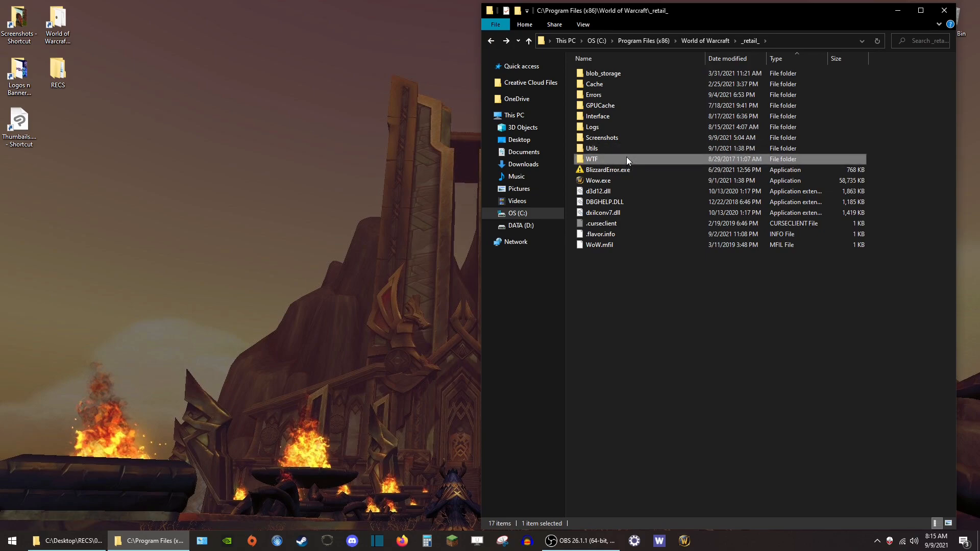
pyautogui.rightClick(626, 157)
pyautogui.click(563, 167)
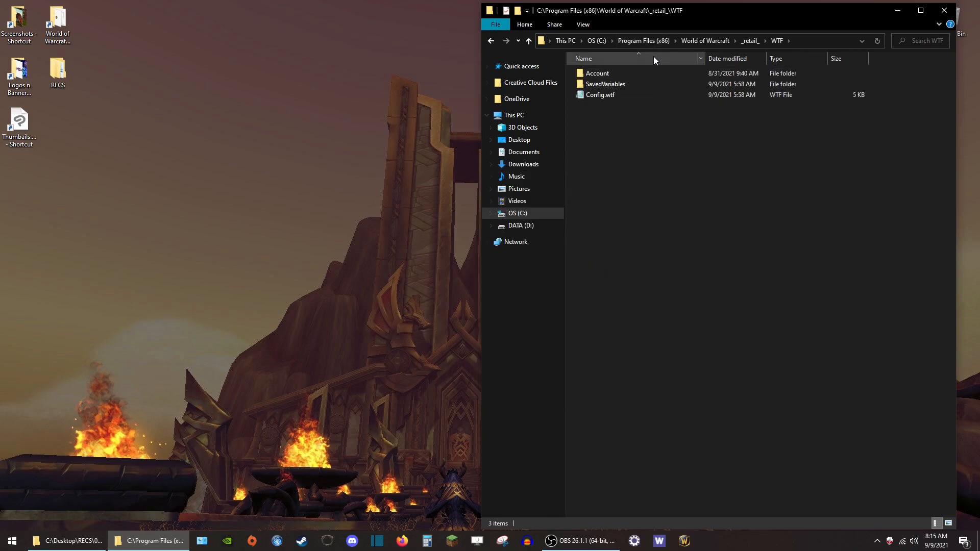
# - View SavedVariables inside the first group's #3 account folder by way of Account, and return to the Account folder
pyautogui.doubleClick(614, 77)
pyautogui.doubleClick(614, 85)
pyautogui.click(616, 87)
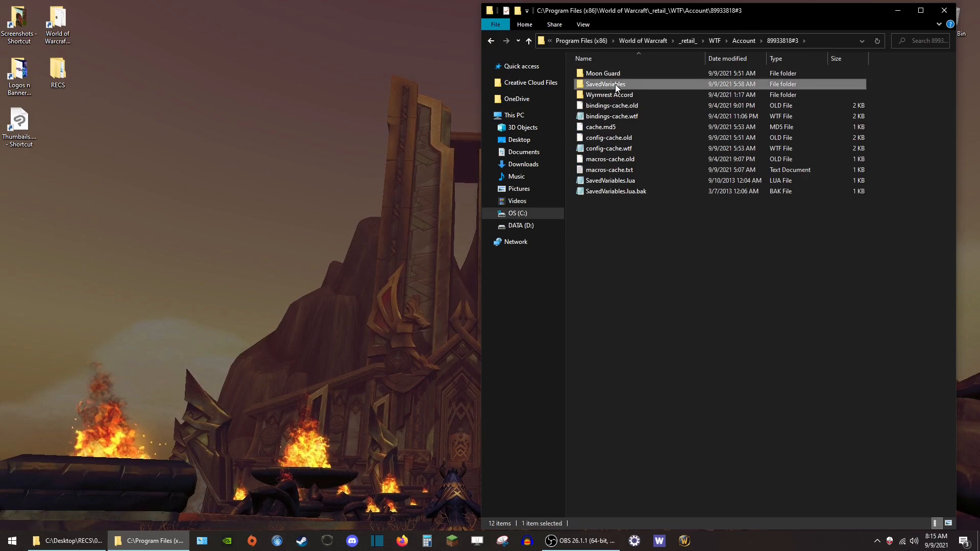
pyautogui.doubleClick(615, 88)
pyautogui.click(492, 40)
pyautogui.click(491, 42)
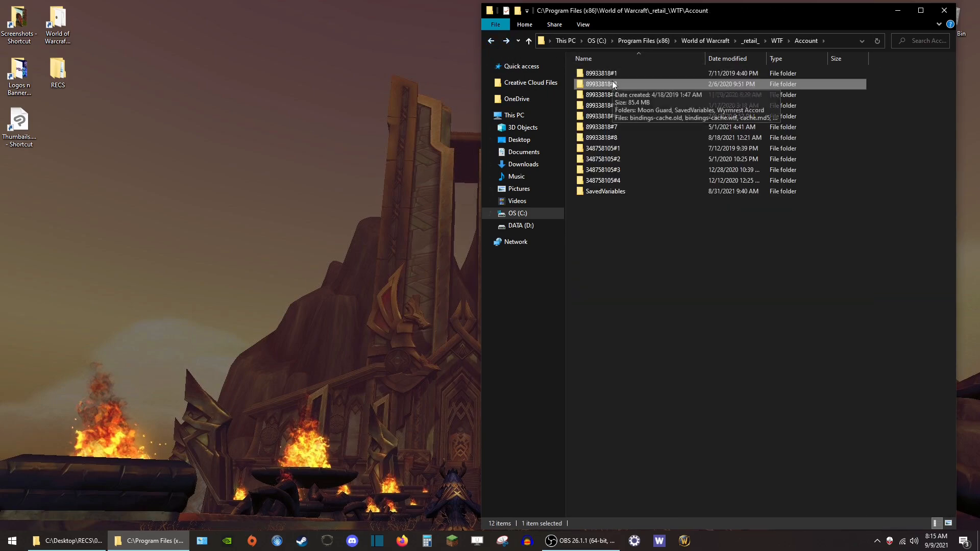
# - View the first group's #1 account folder and its SavedVariables files, and return to the Account folder
pyautogui.doubleClick(612, 73)
pyautogui.click(492, 41)
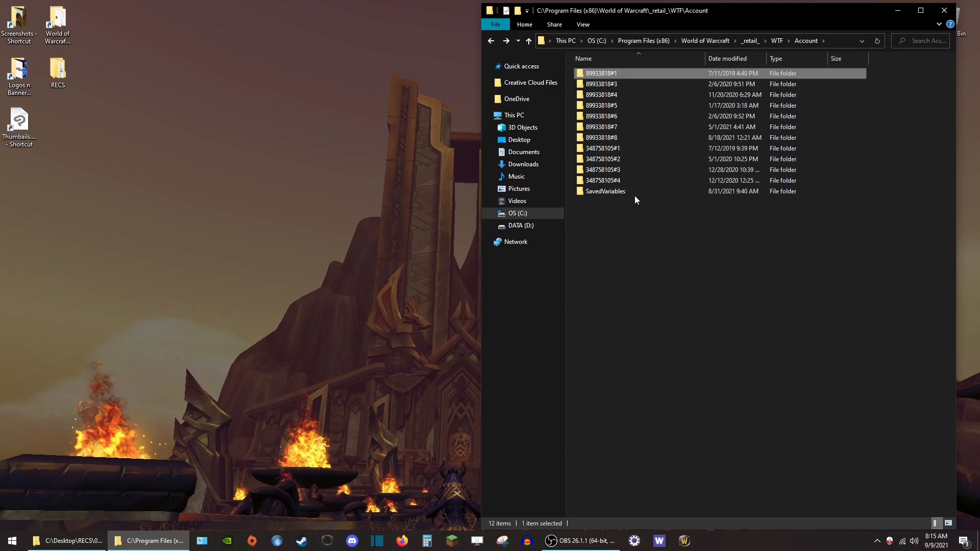
pyautogui.doubleClick(626, 76)
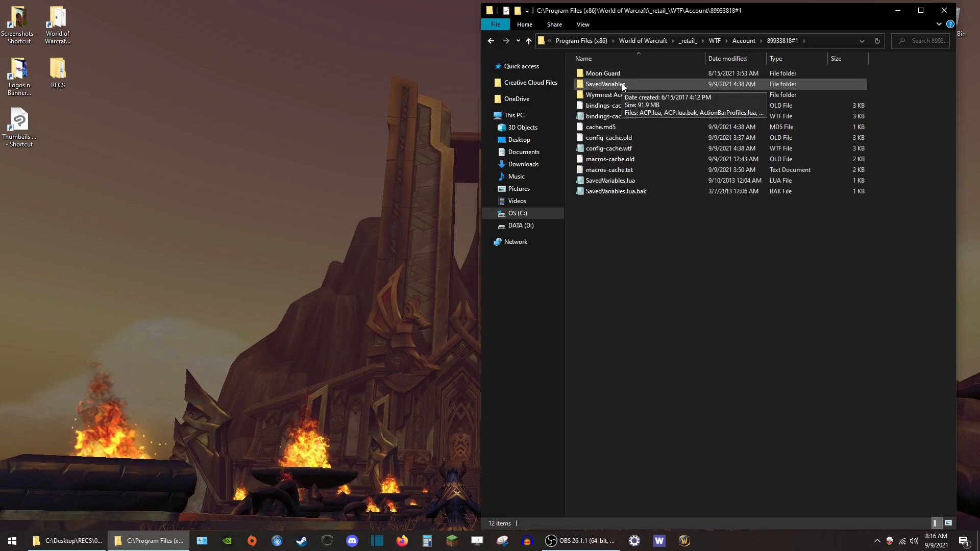
pyautogui.doubleClick(621, 84)
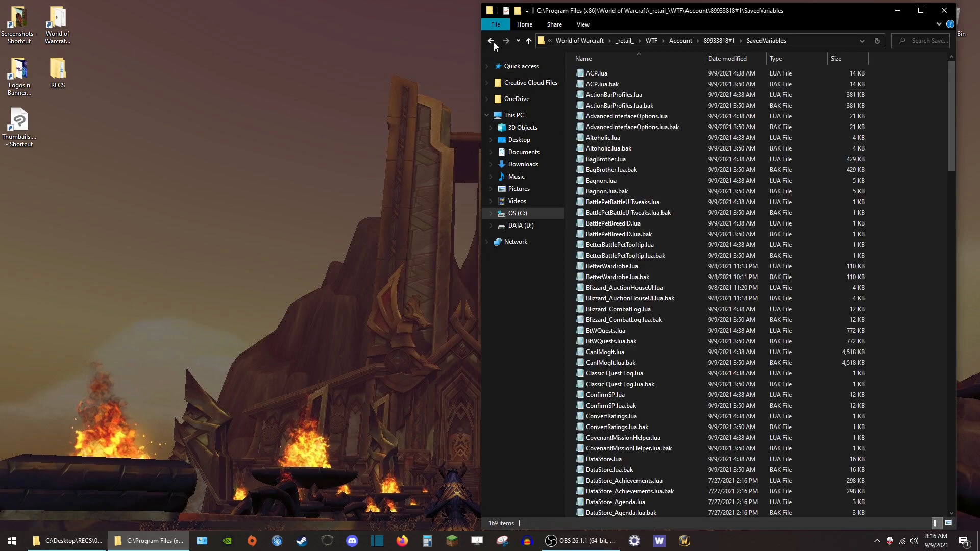
pyautogui.click(492, 41)
pyautogui.click(492, 41)
# - Show the SavedVariables folders of the first group's #3 and #1 accounts side by side, opening #3 in a new window
pyautogui.click(632, 88)
pyautogui.press('F2')
pyautogui.press('Escape')
pyautogui.rightClick(603, 84)
pyautogui.click(523, 97)
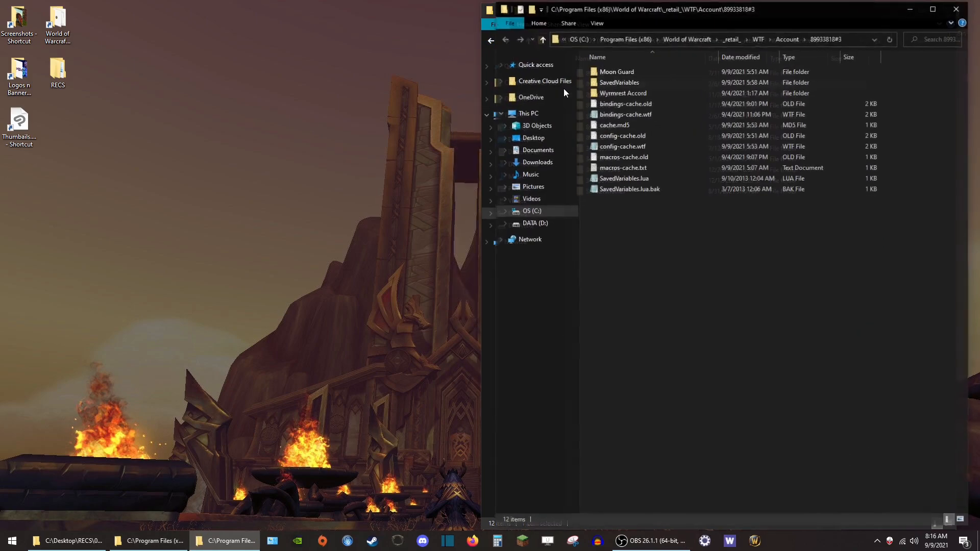
pyautogui.doubleClick(615, 82)
pyautogui.moveTo(664, 8); pyautogui.dragTo(190, 1)
pyautogui.doubleClick(593, 74)
pyautogui.doubleClick(622, 75)
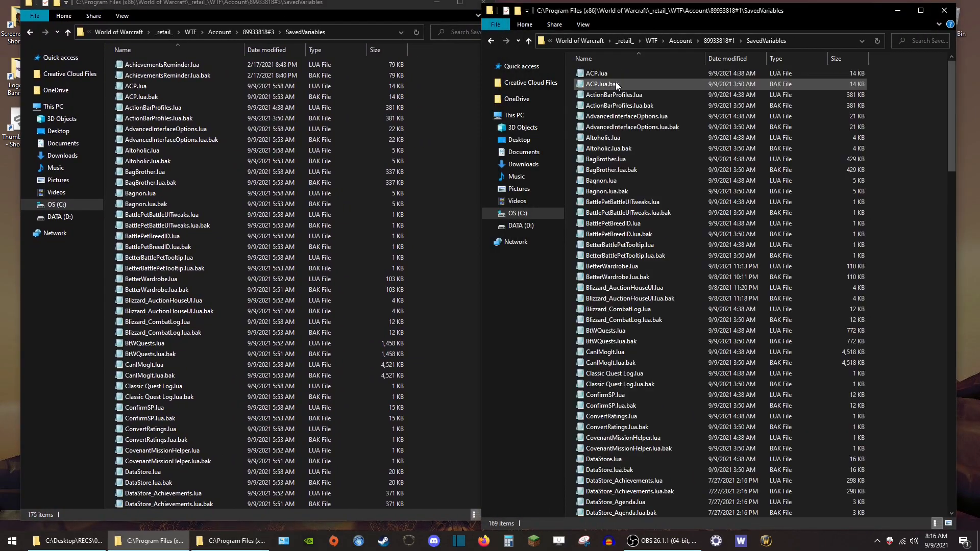